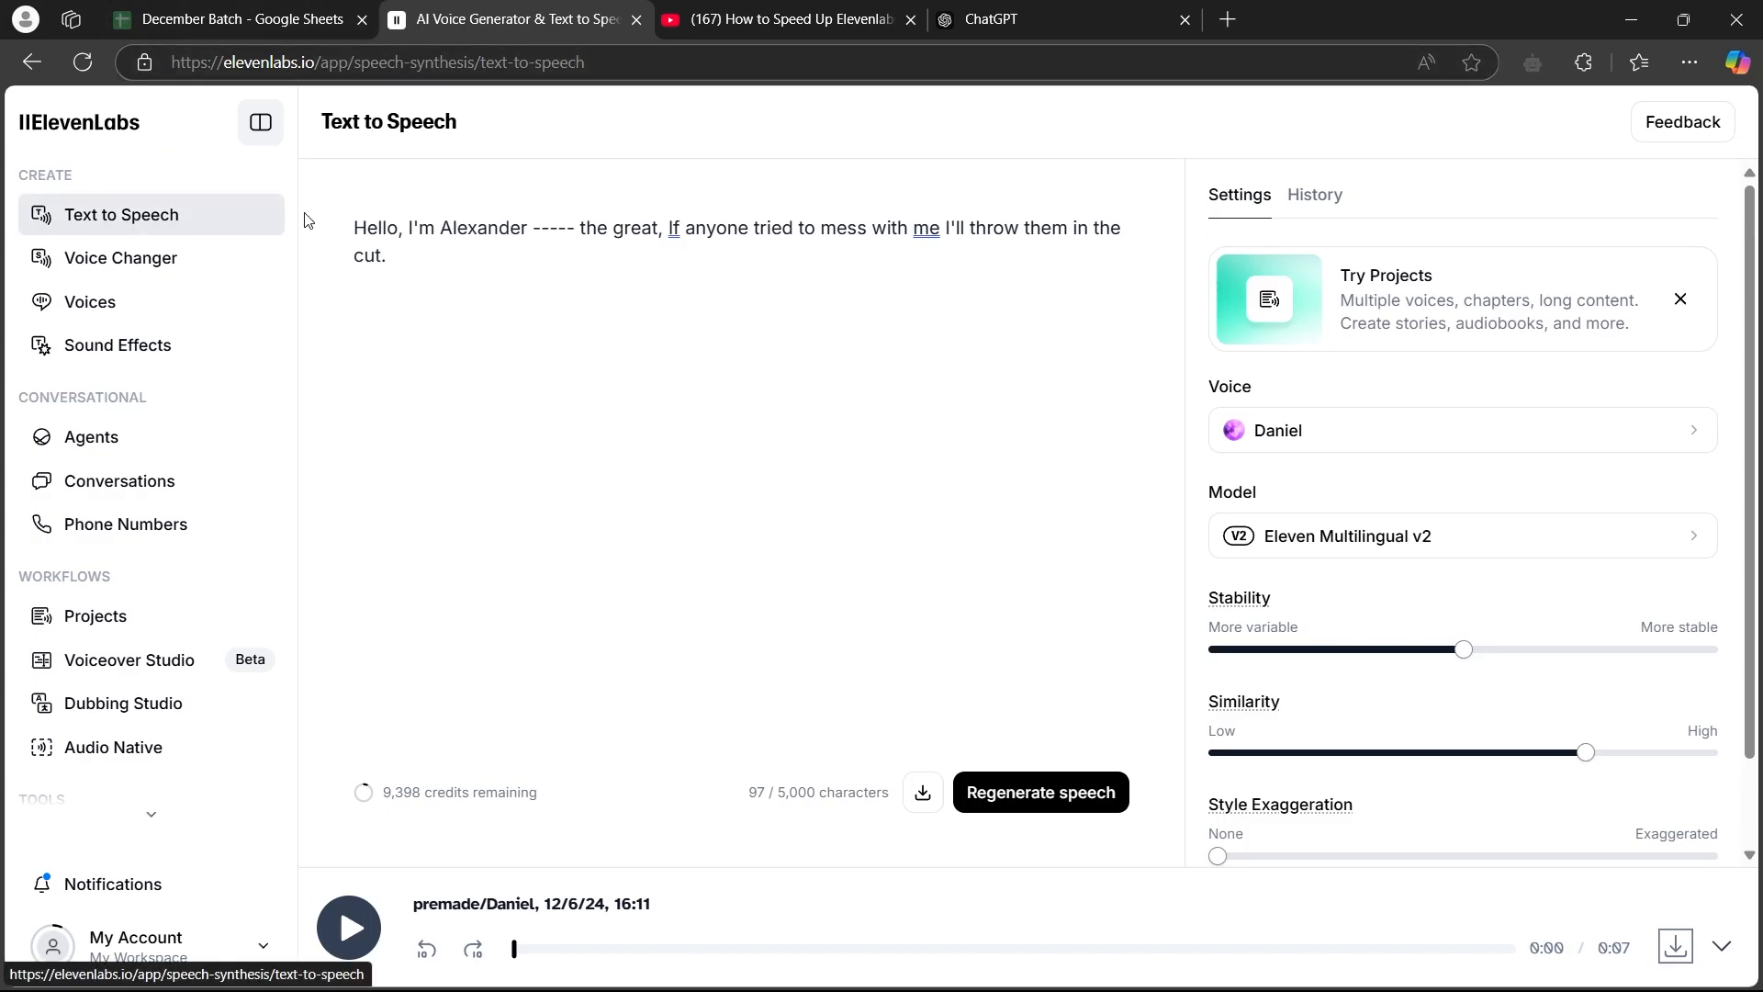
Download the generated speech for the Alexander text as an audio file
key("ctrl+a")
left_click(517, 284)
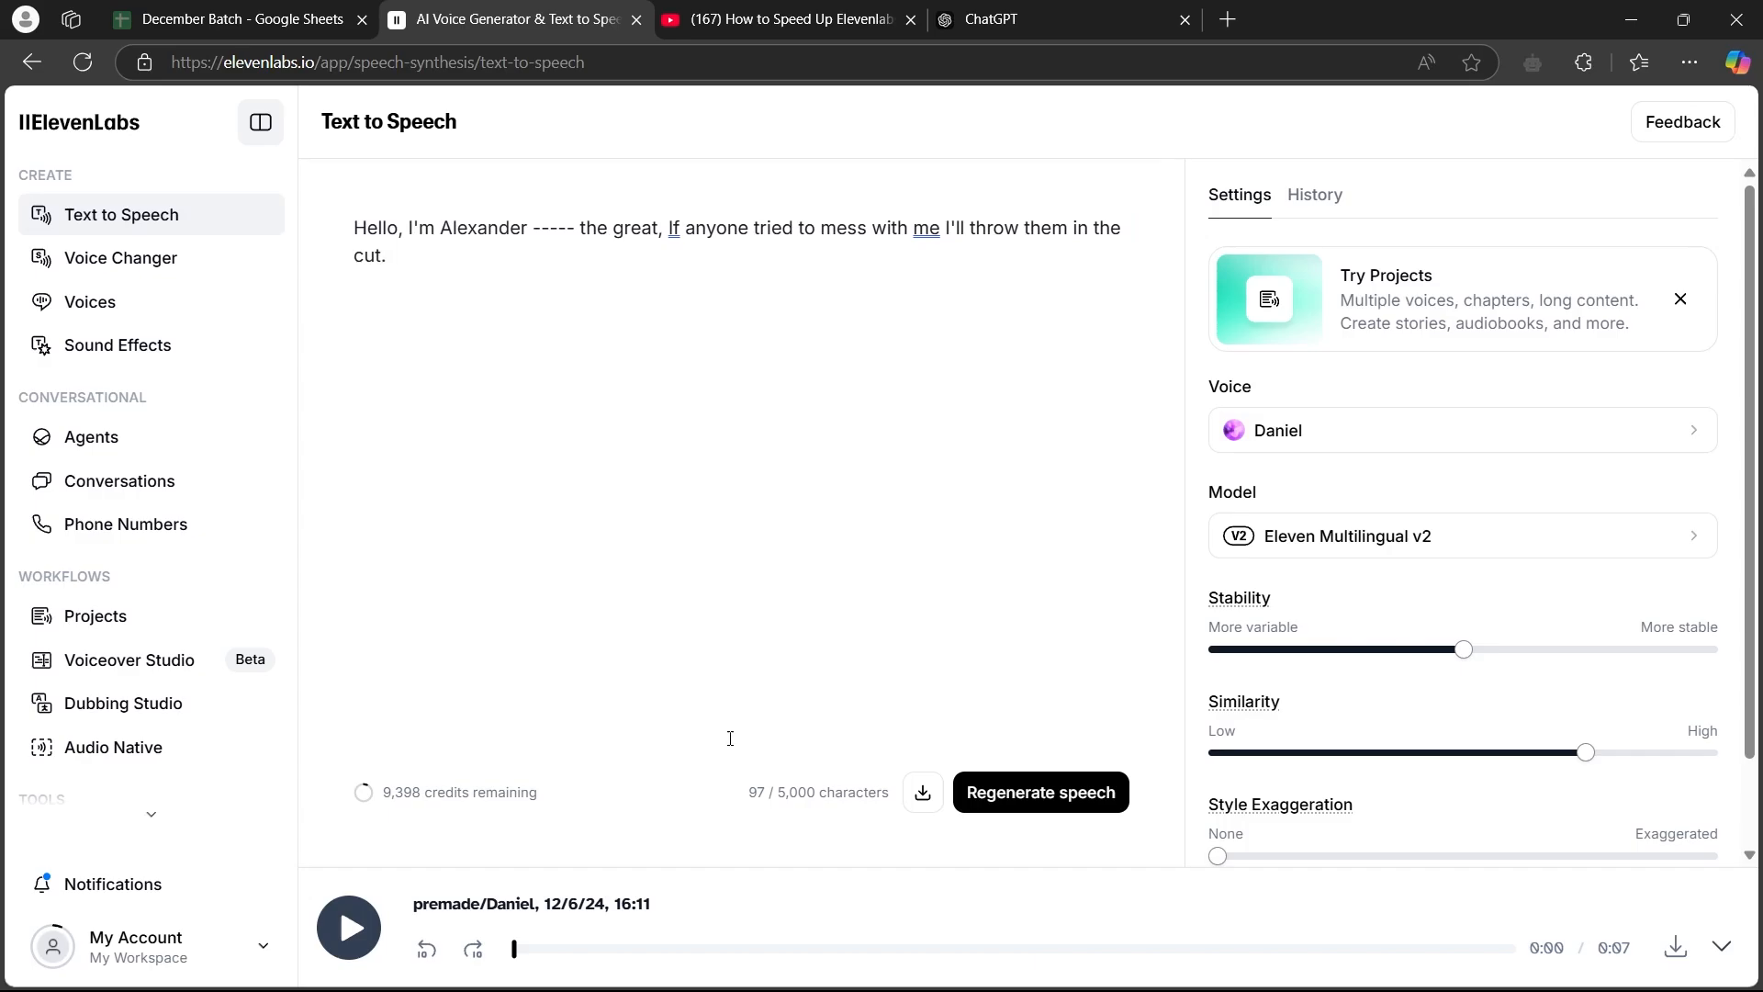
left_click(1675, 946)
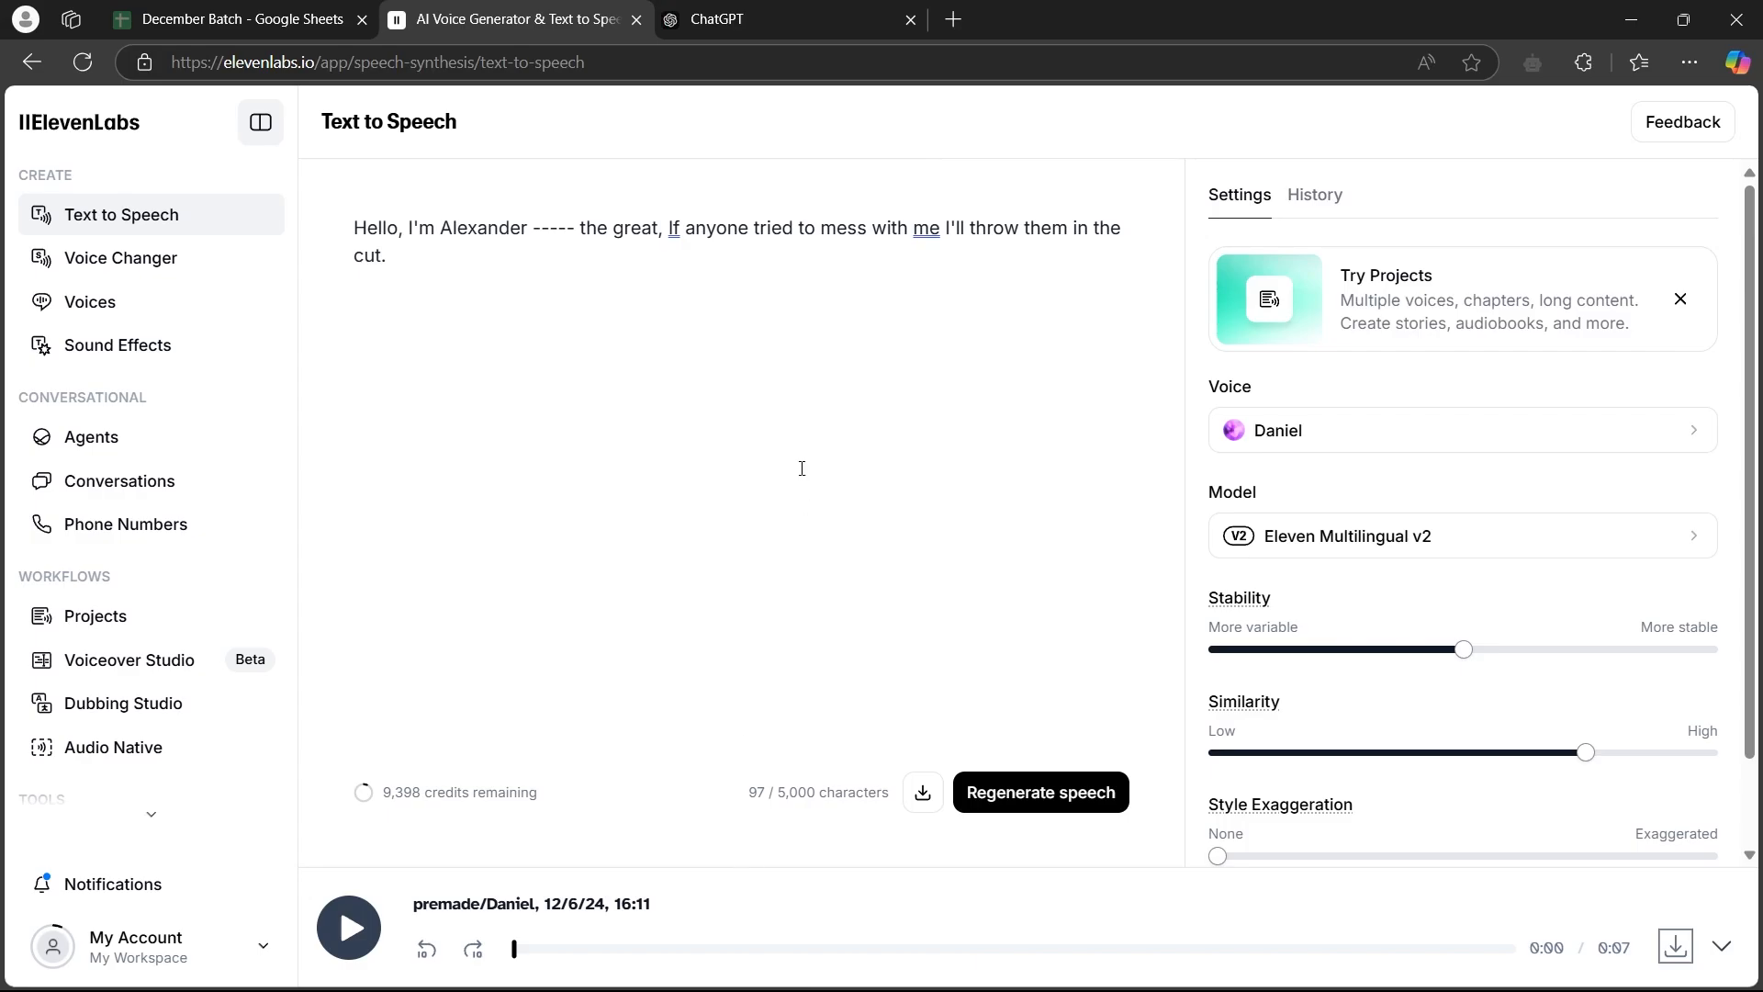
Search the web for clideo, open Clideo's online video editor, and close the search results page
left_click(954, 20)
left_click(230, 174)
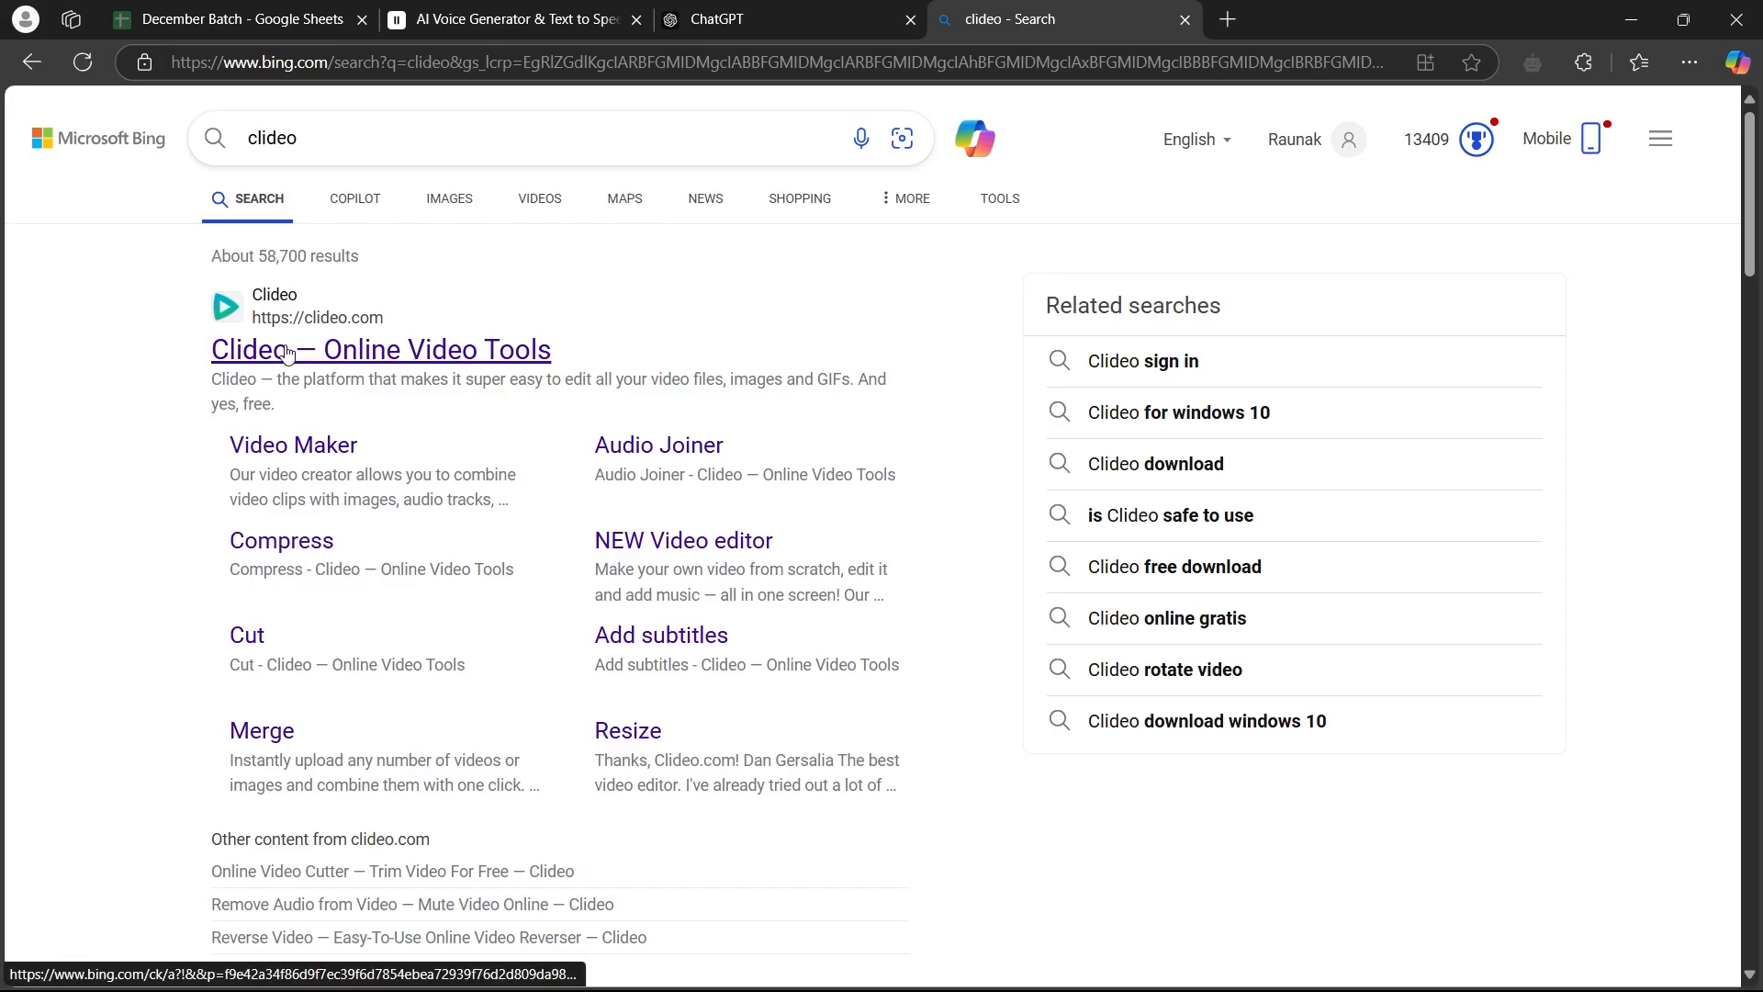
left_click(425, 355)
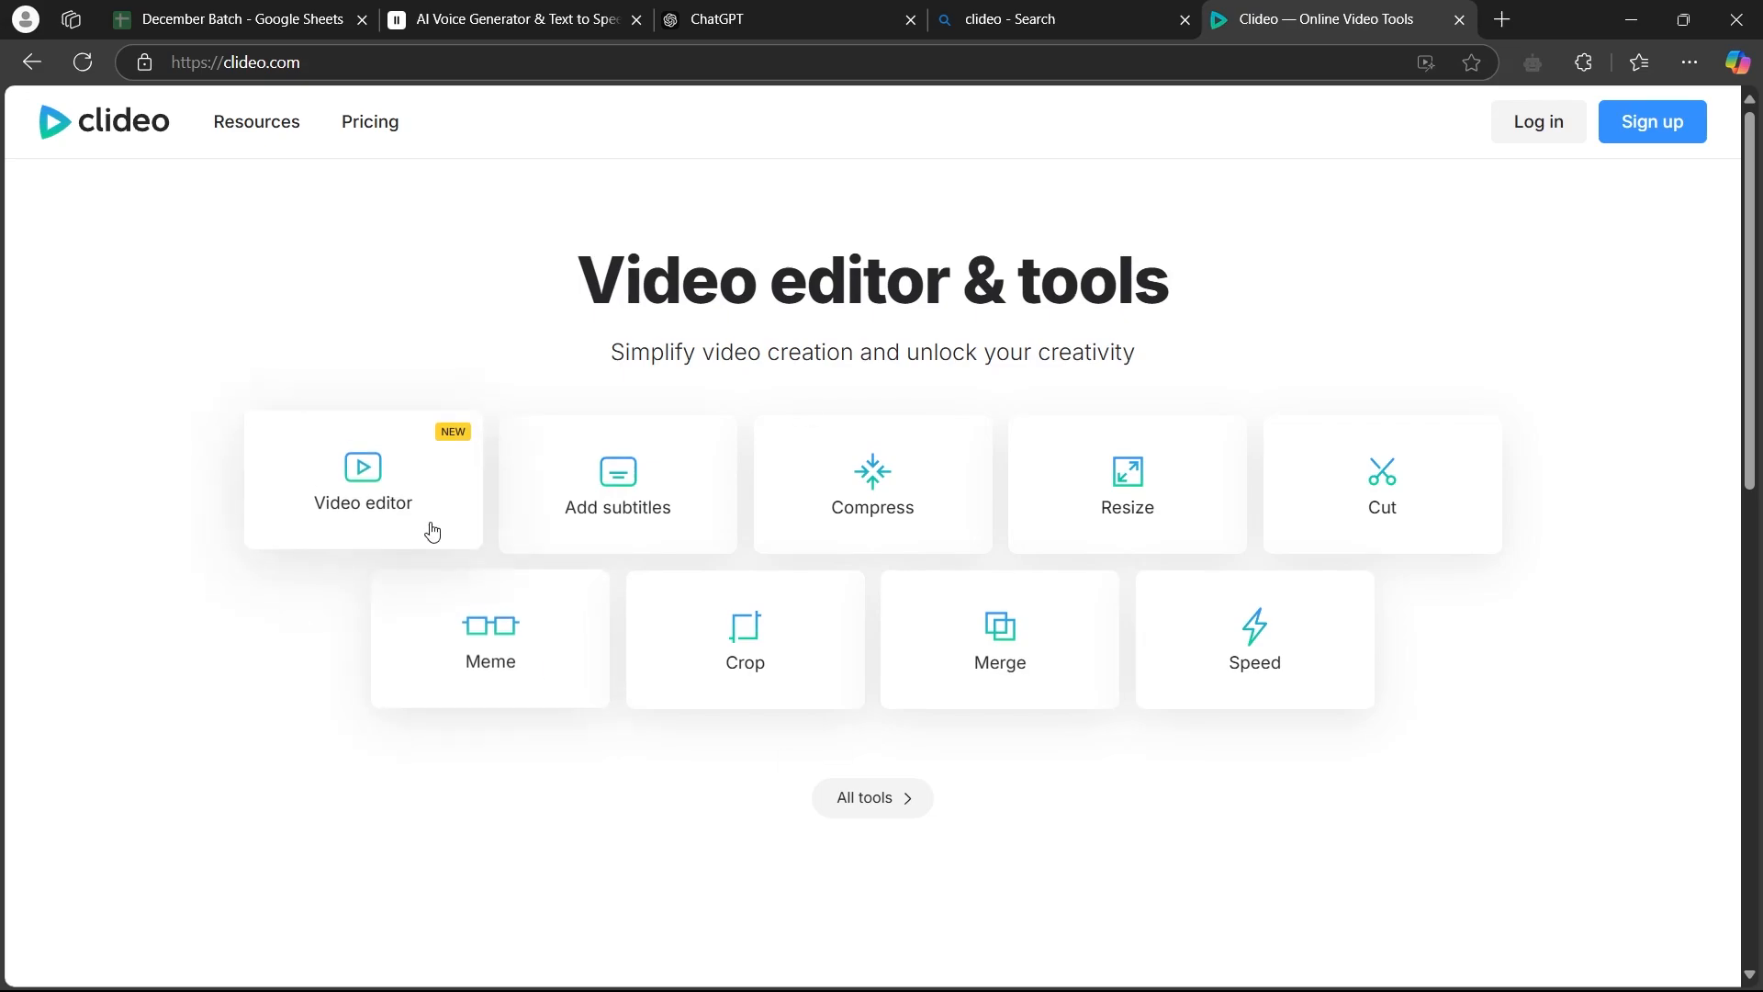
left_click(396, 504)
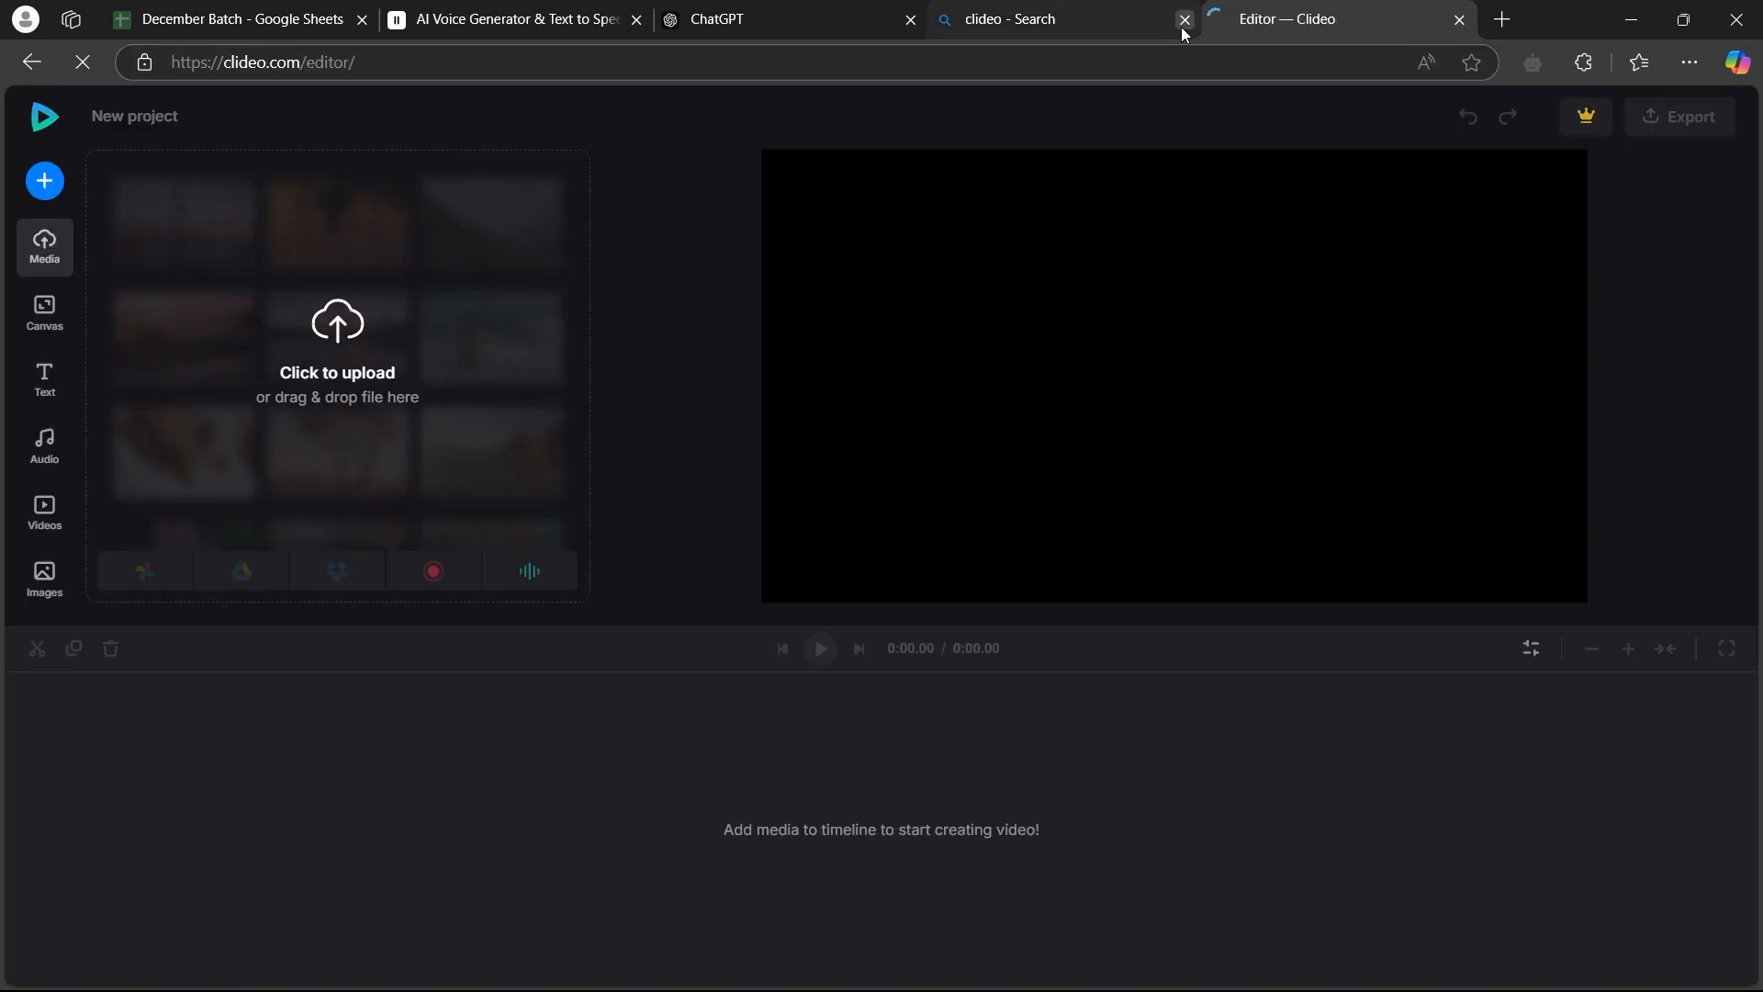
left_click(1184, 19)
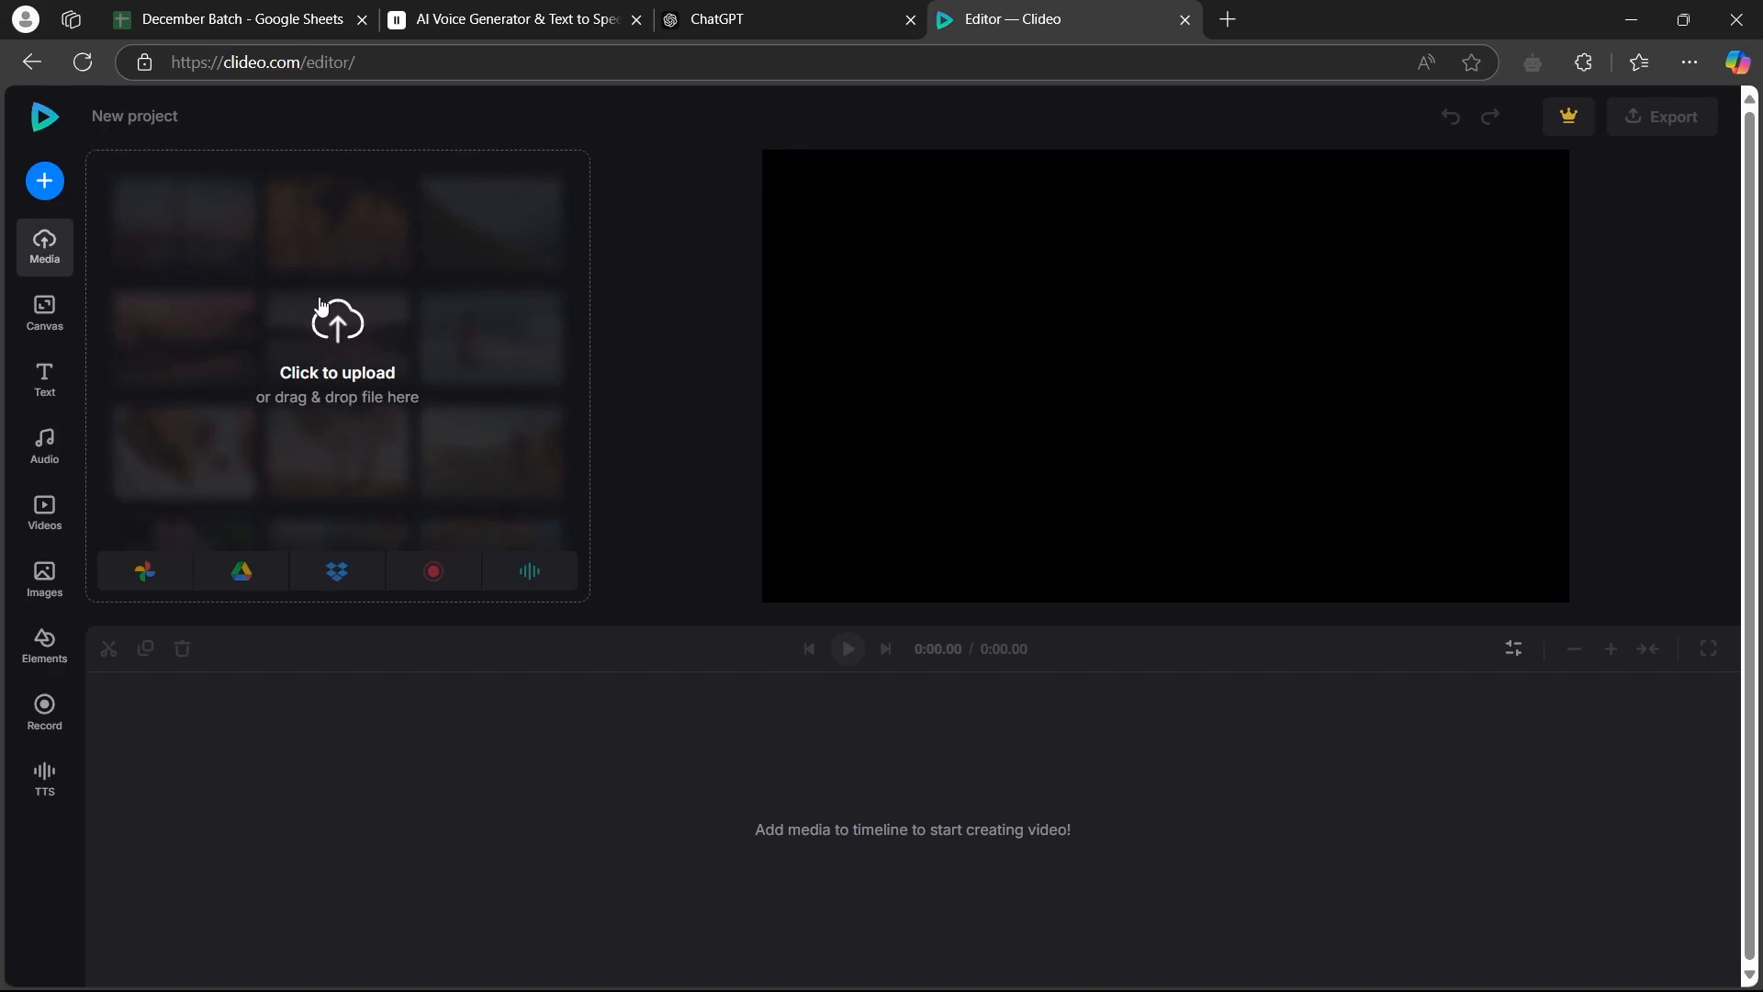
Upload the downloaded ElevenLabs MP3 ending in "m2 (1).mp3" from Downloads into the new Clideo project
left_click(344, 327)
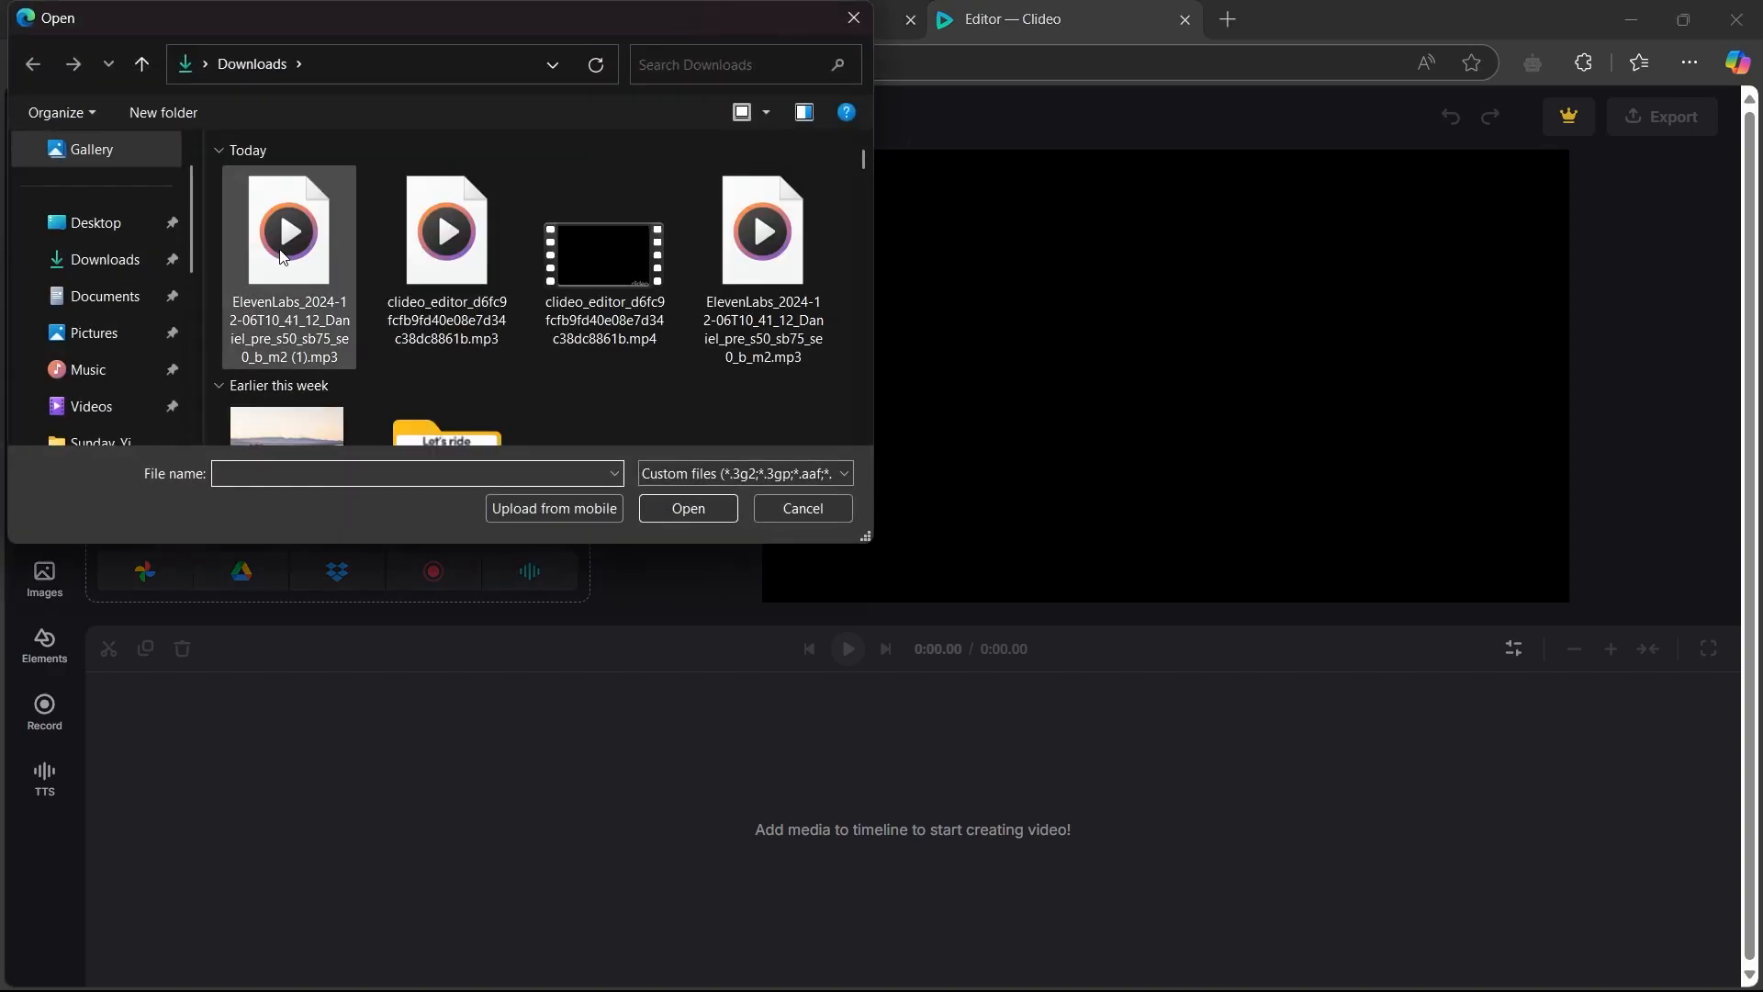
left_click(283, 258)
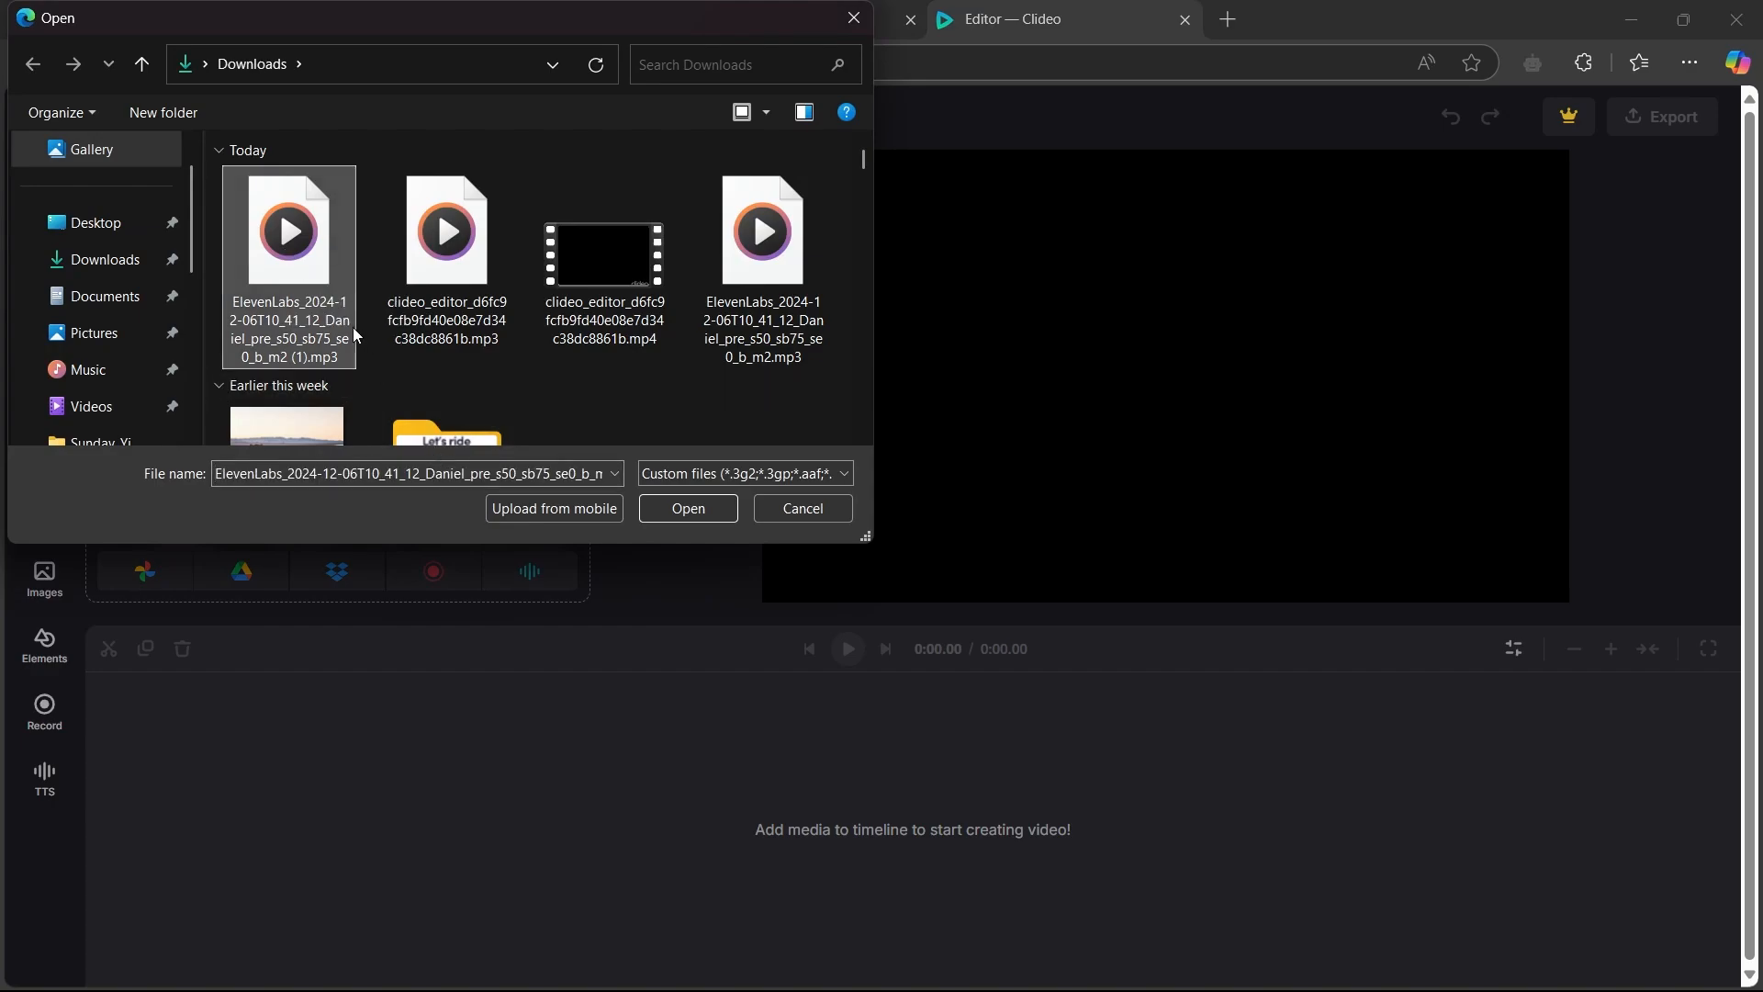
left_click(689, 508)
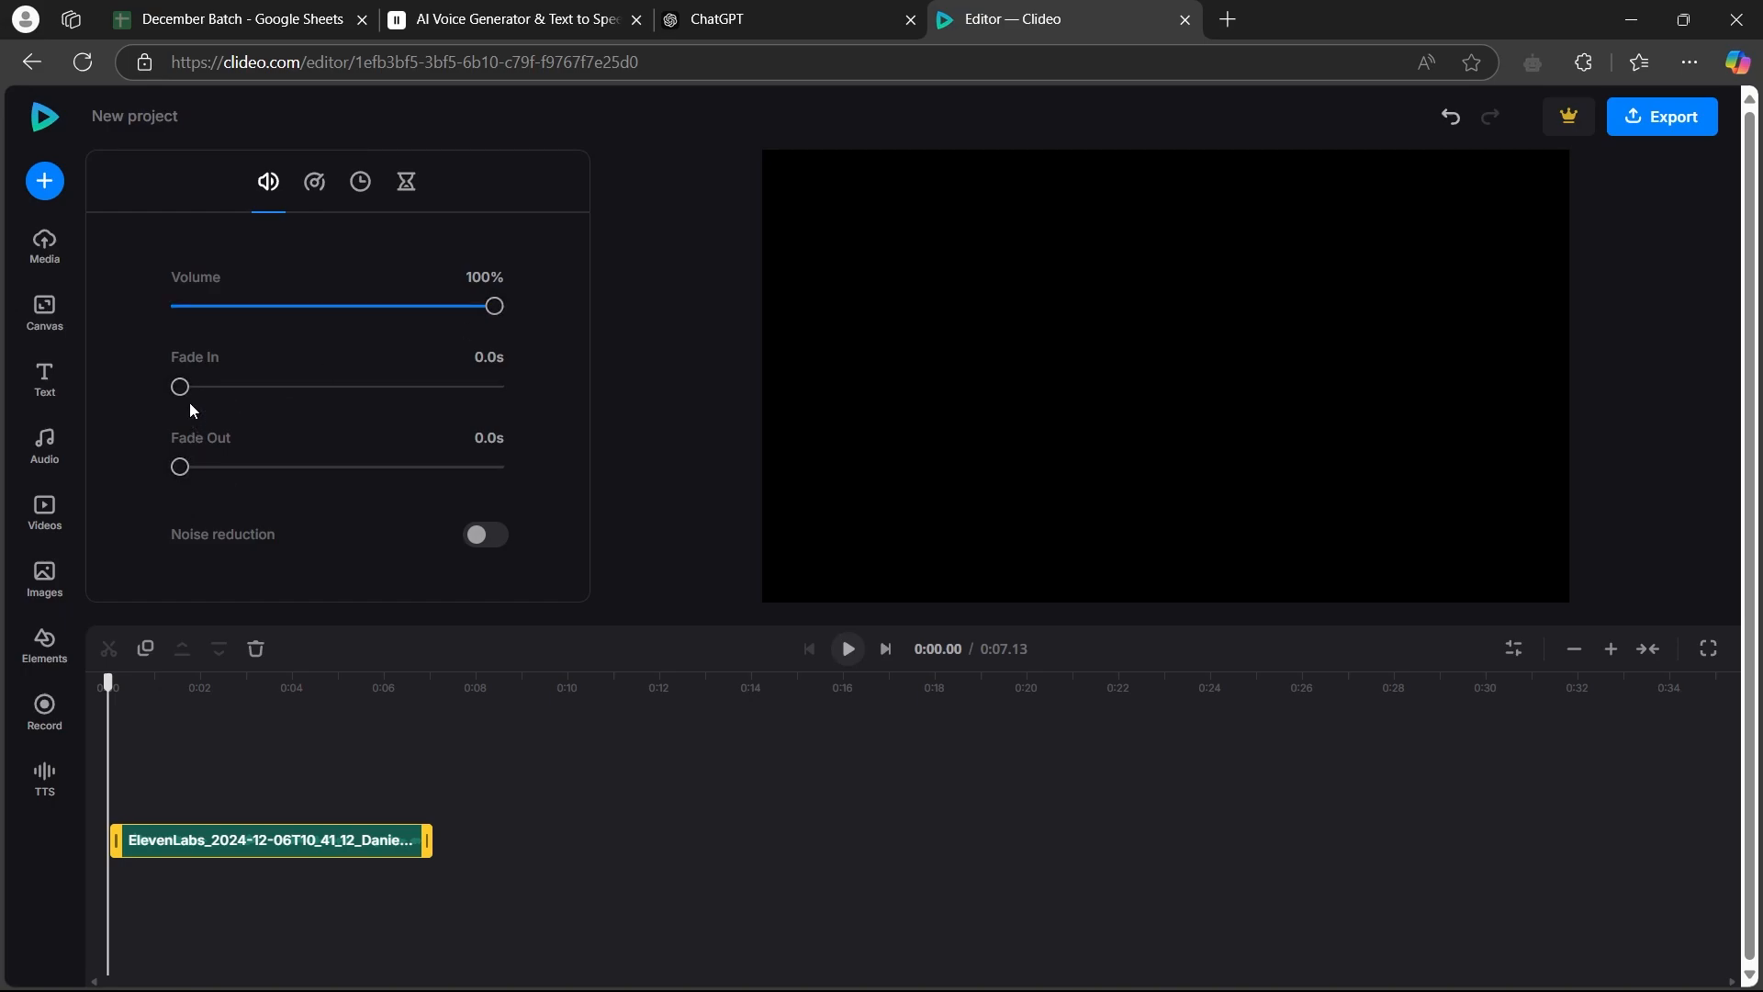
Set the audio clip's speed to 0.5 and play the slowed clip from near its start
left_click(485, 537)
left_click(485, 536)
left_click(314, 183)
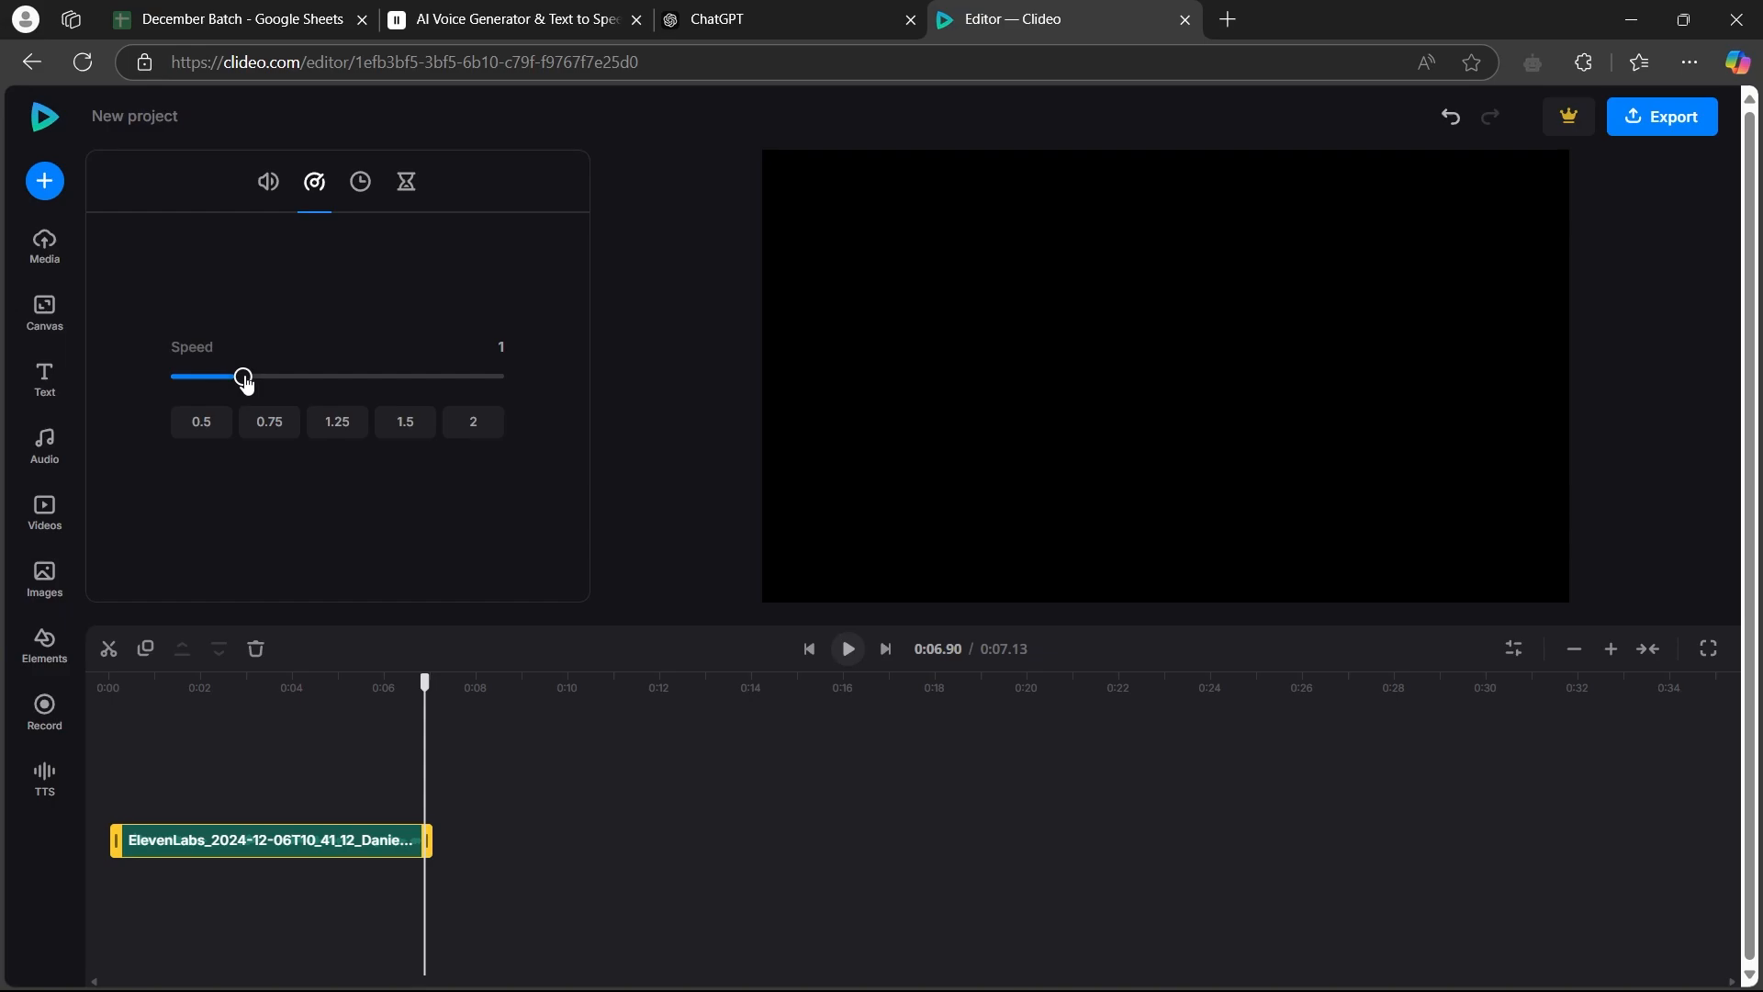
left_click_drag(242, 378, 202, 378)
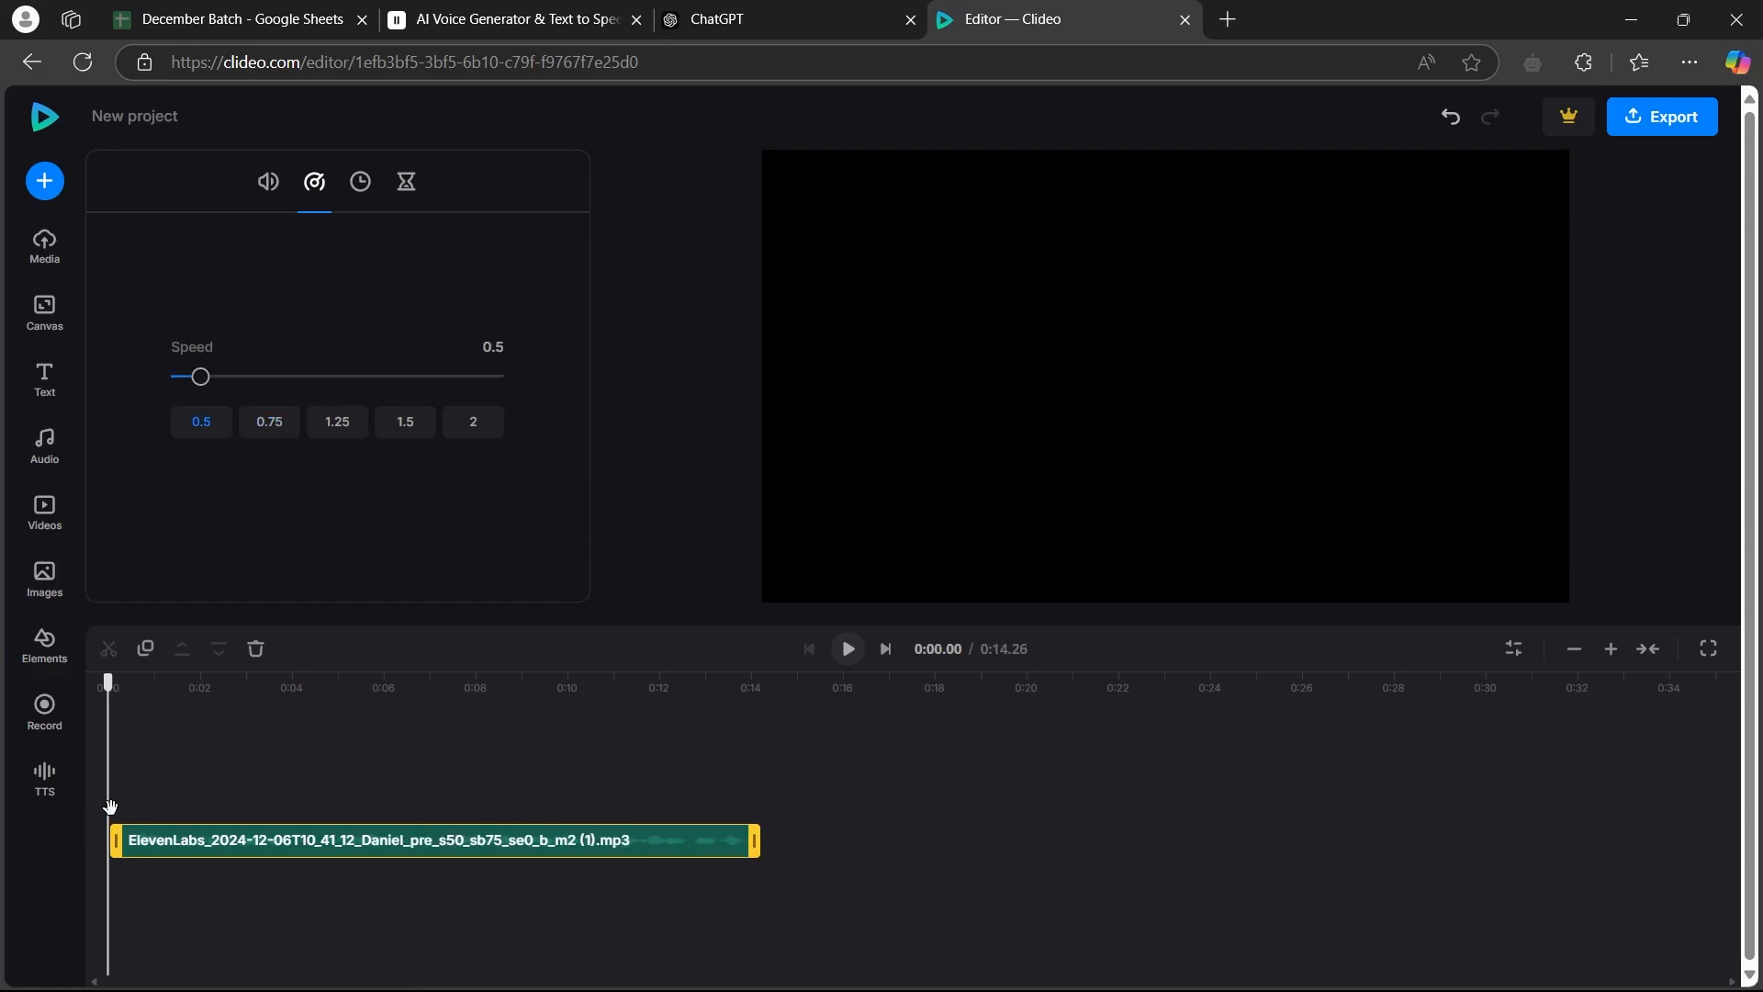
left_click_drag(110, 806, 125, 684)
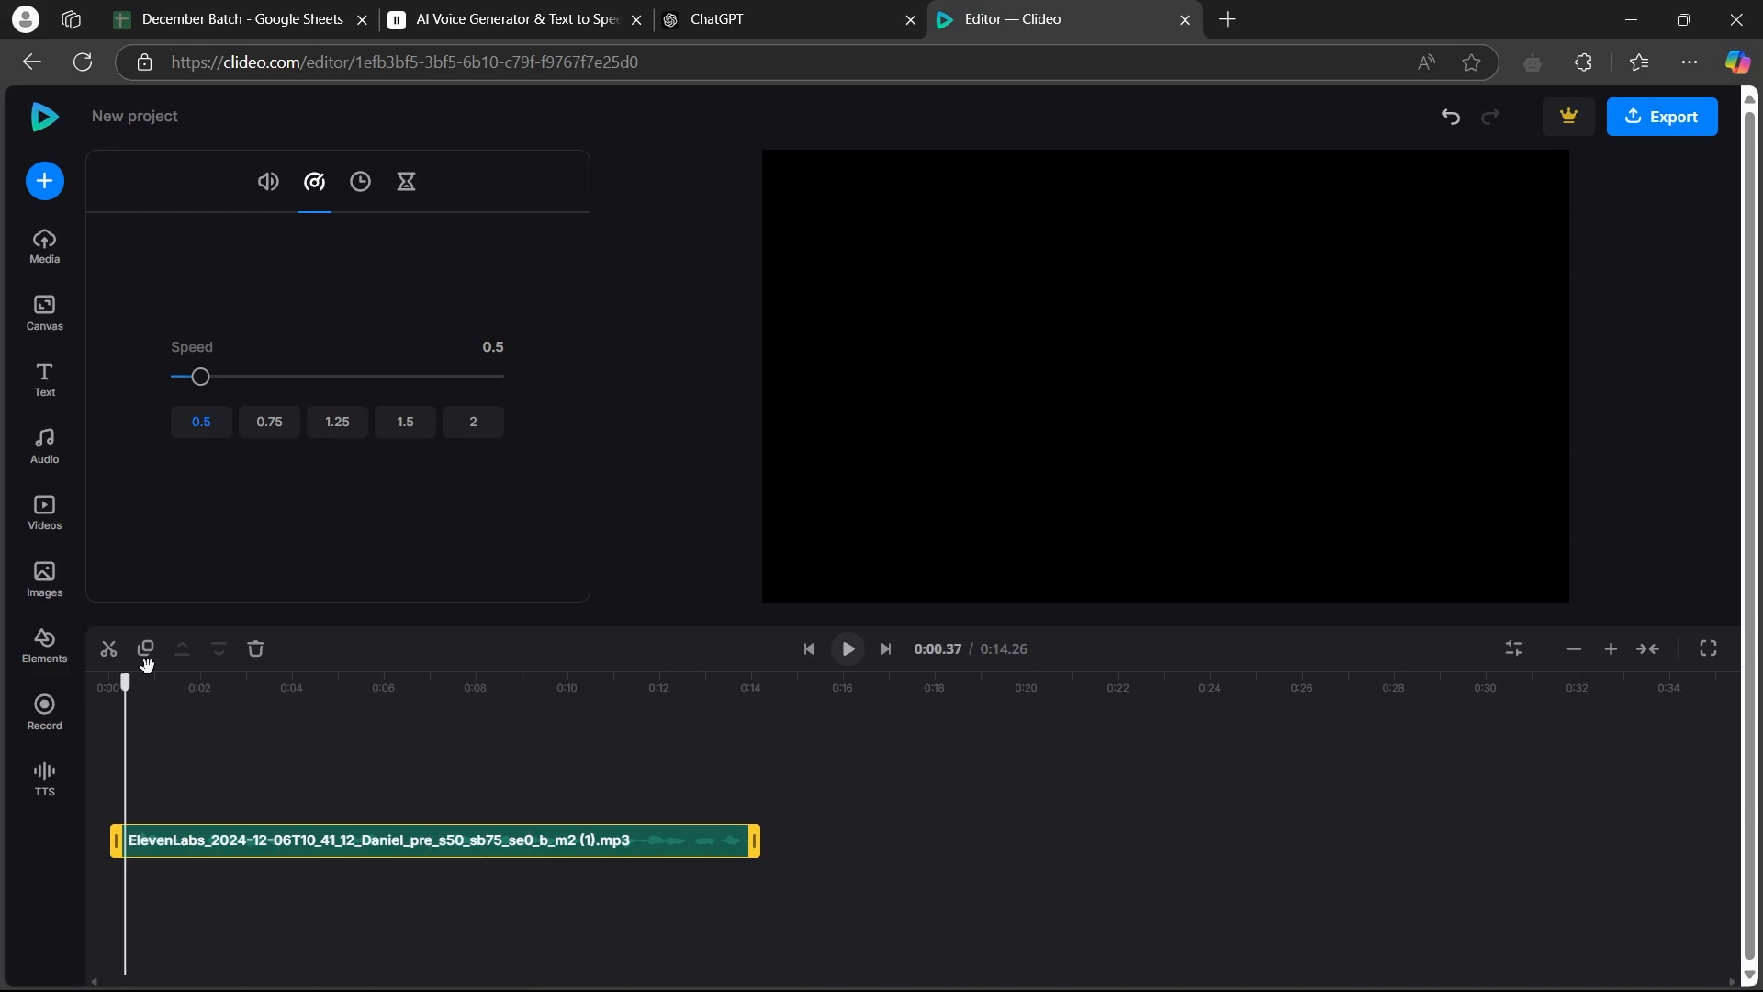
left_click(849, 649)
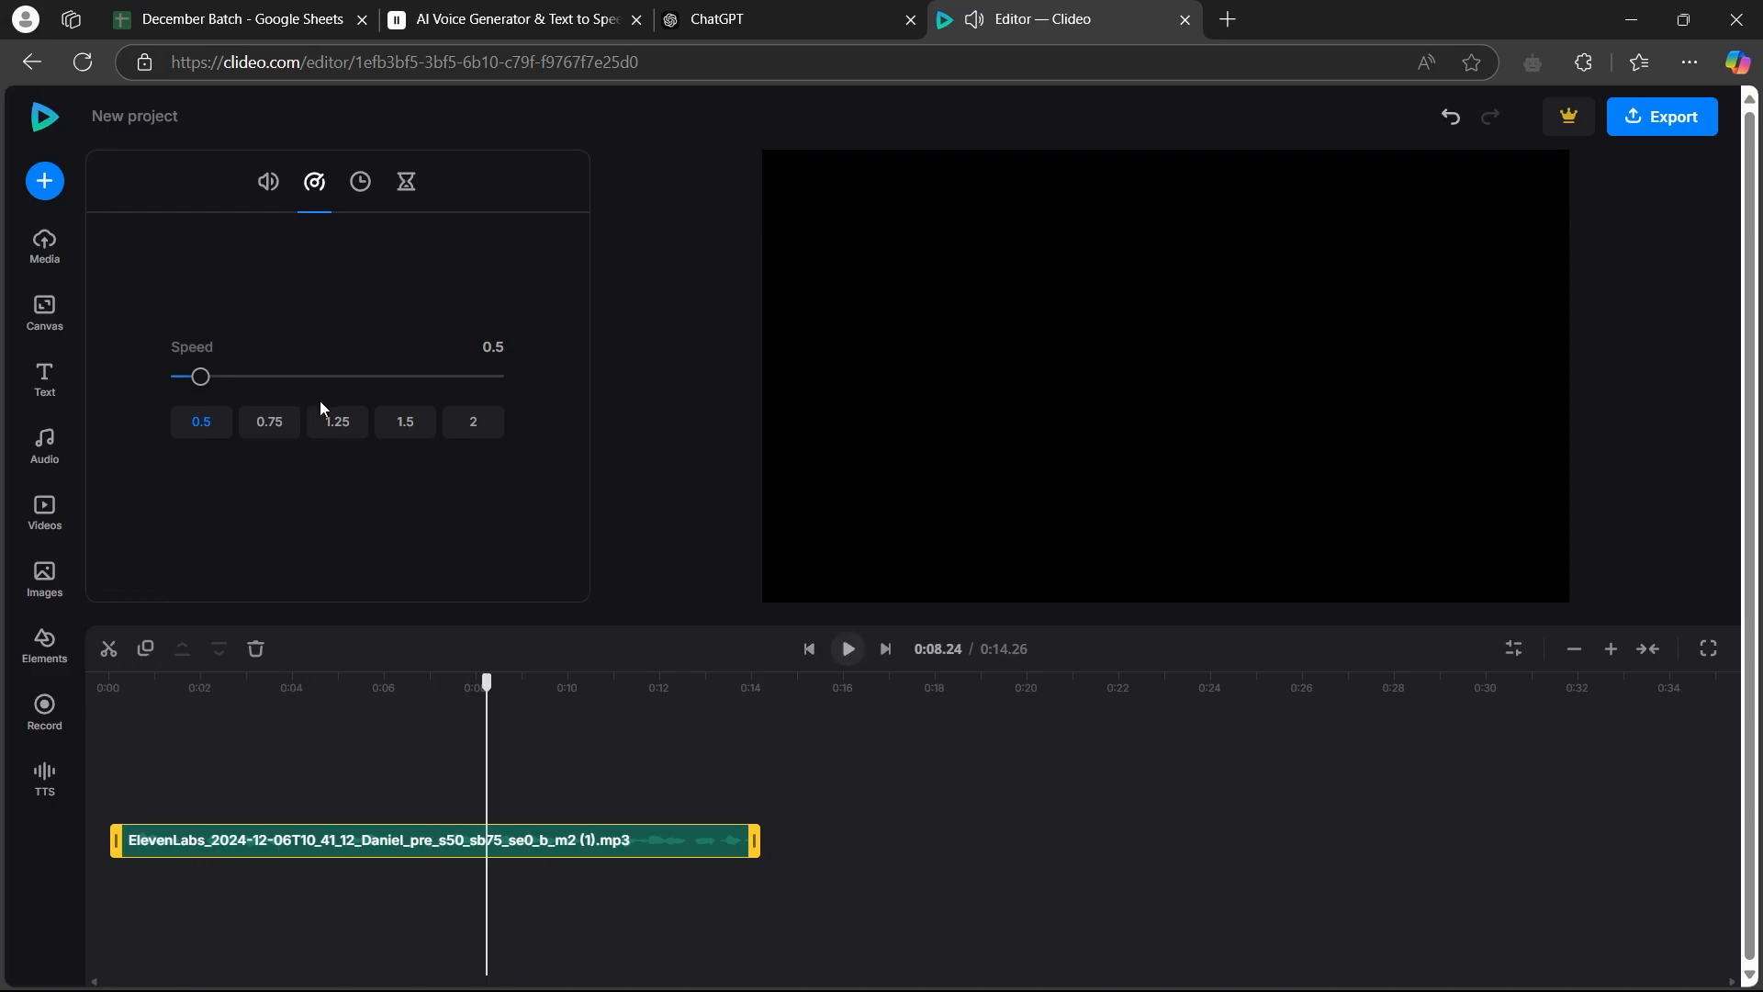
Preview the audio clip at 2.5 speed, and set its speed to 2.25
left_click(404, 433)
left_click_drag(283, 377, 364, 384)
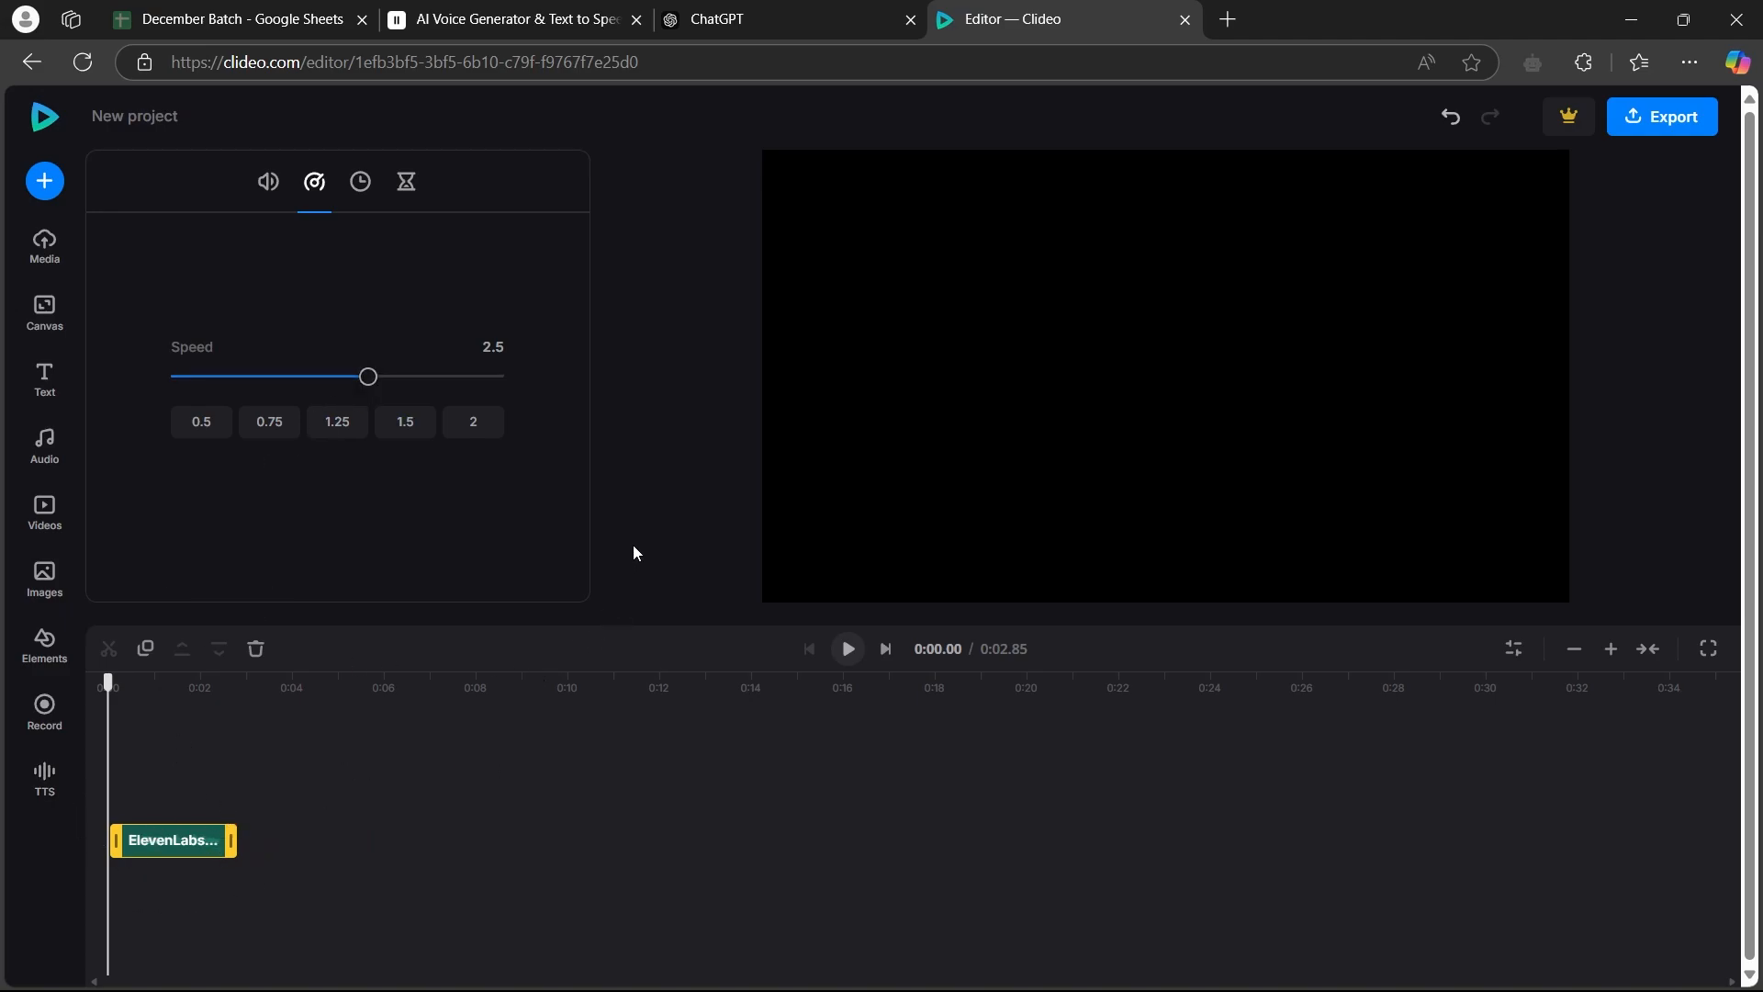
left_click(850, 657)
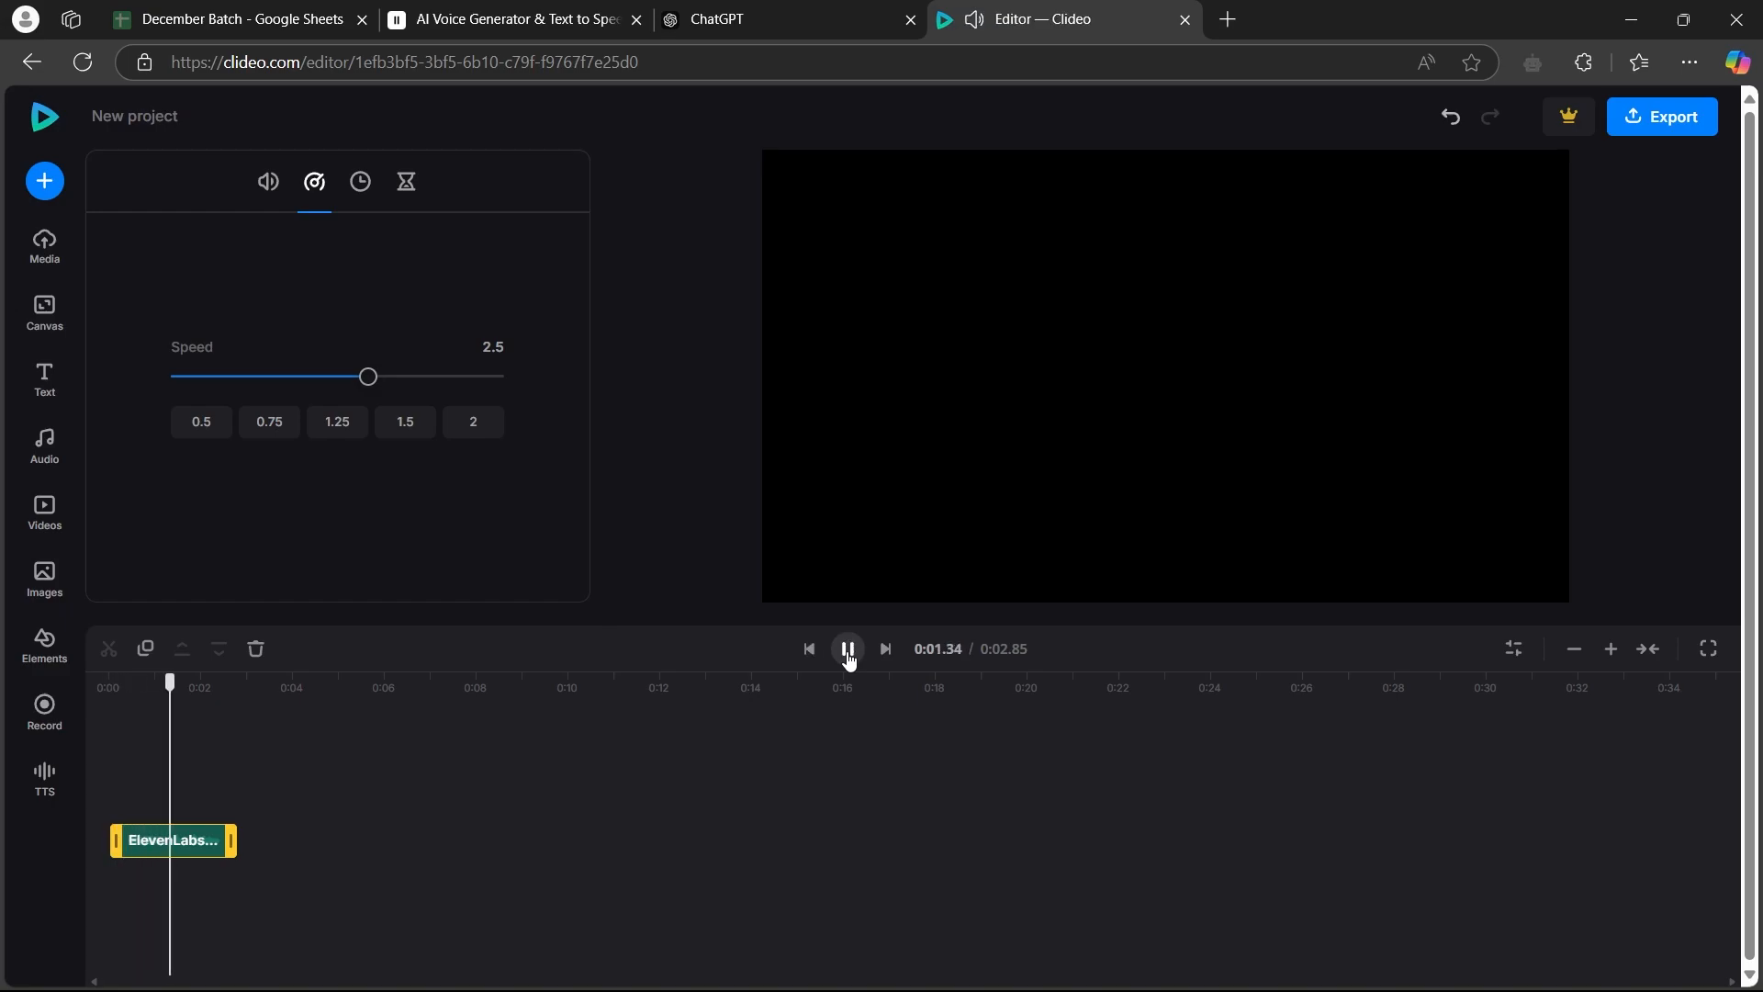
left_click(850, 661)
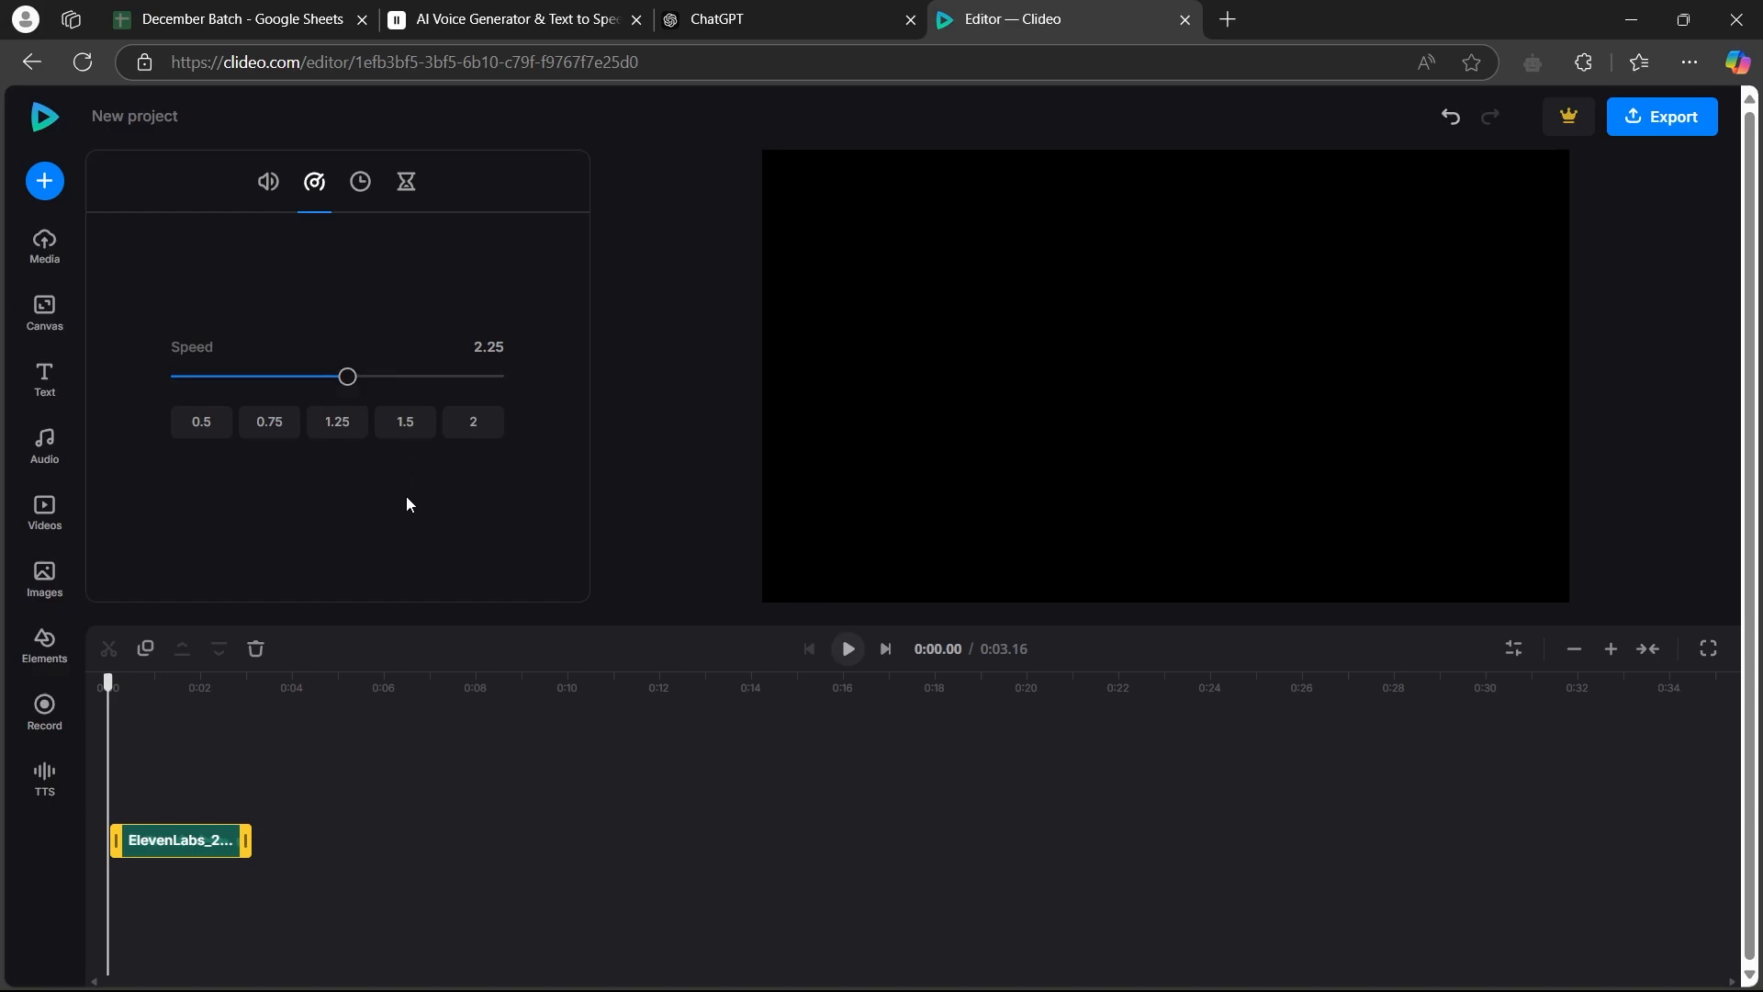
Export the project at 720p and download the resulting MP4
left_click(1672, 120)
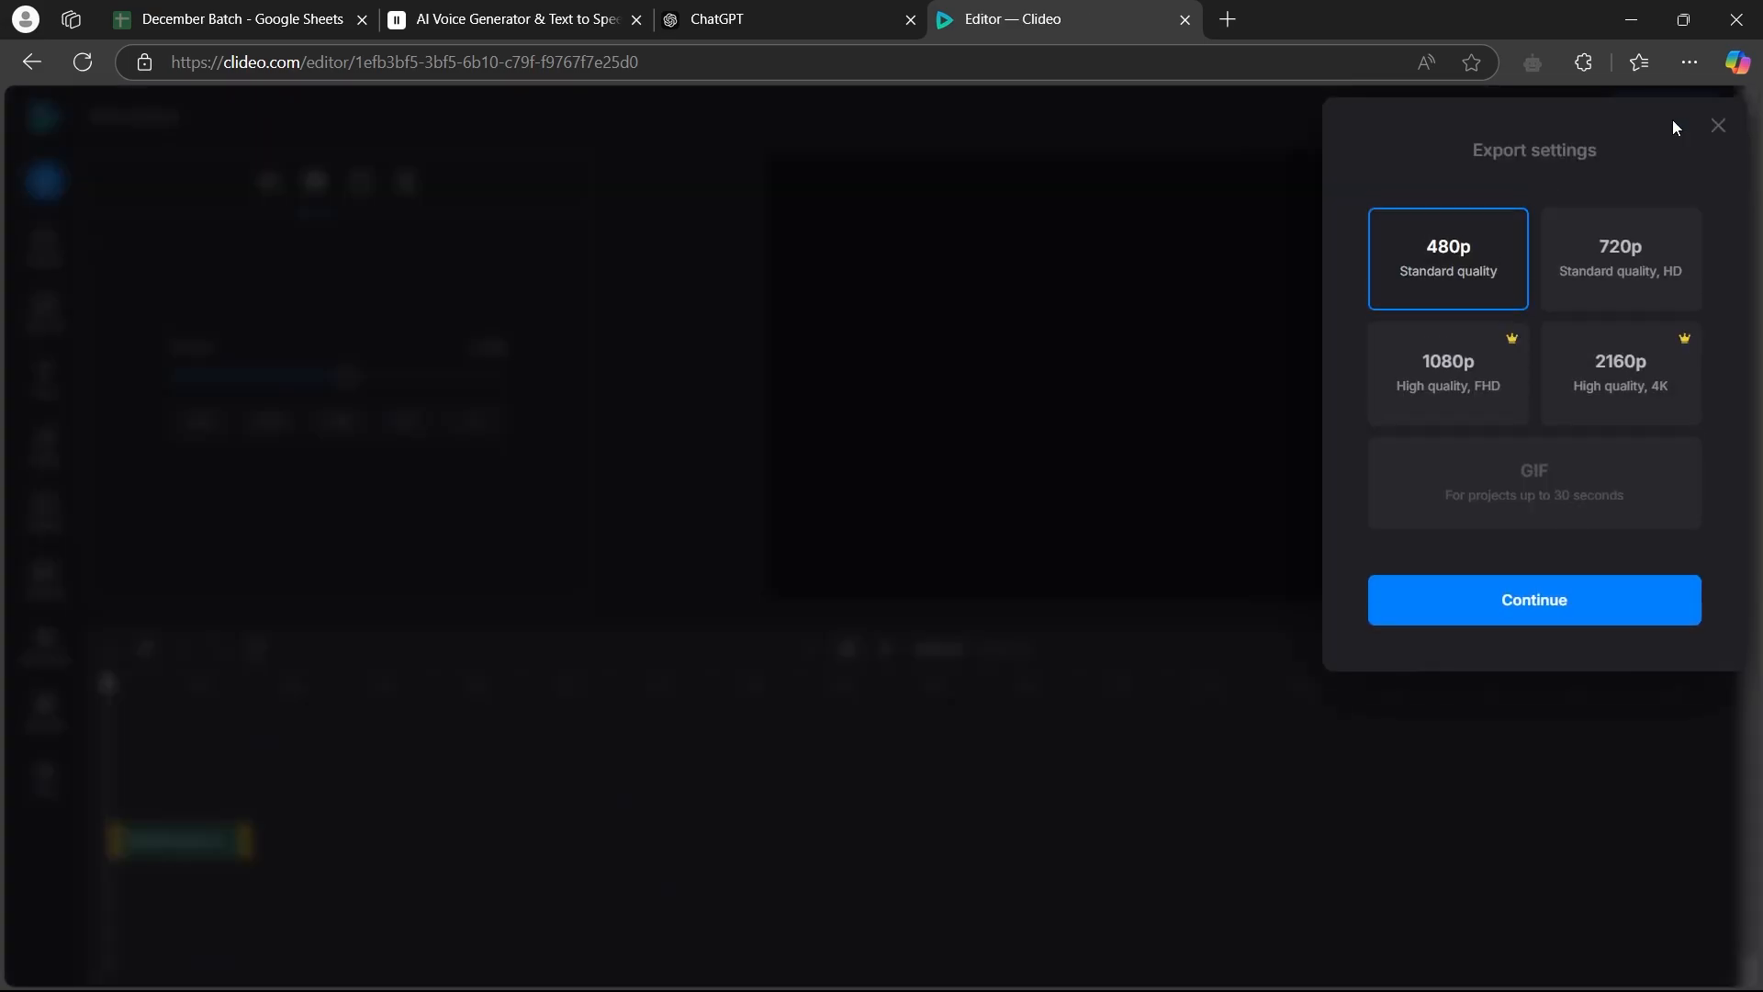
left_click(1639, 257)
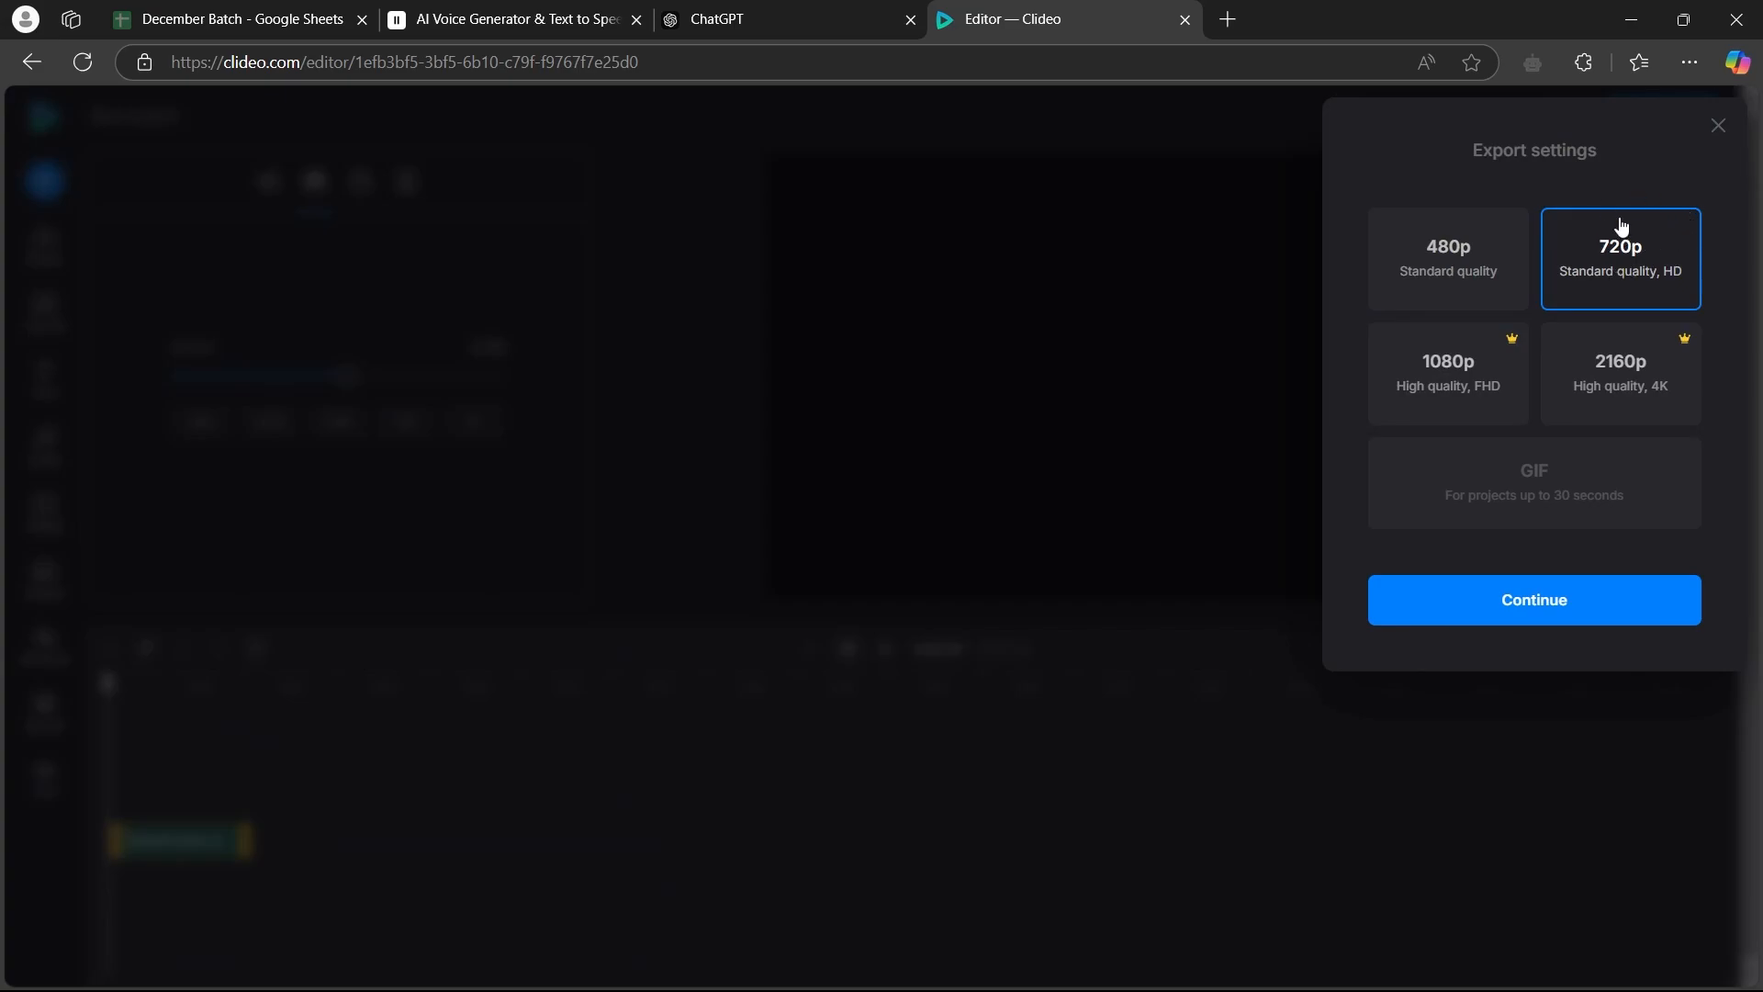
left_click(1531, 606)
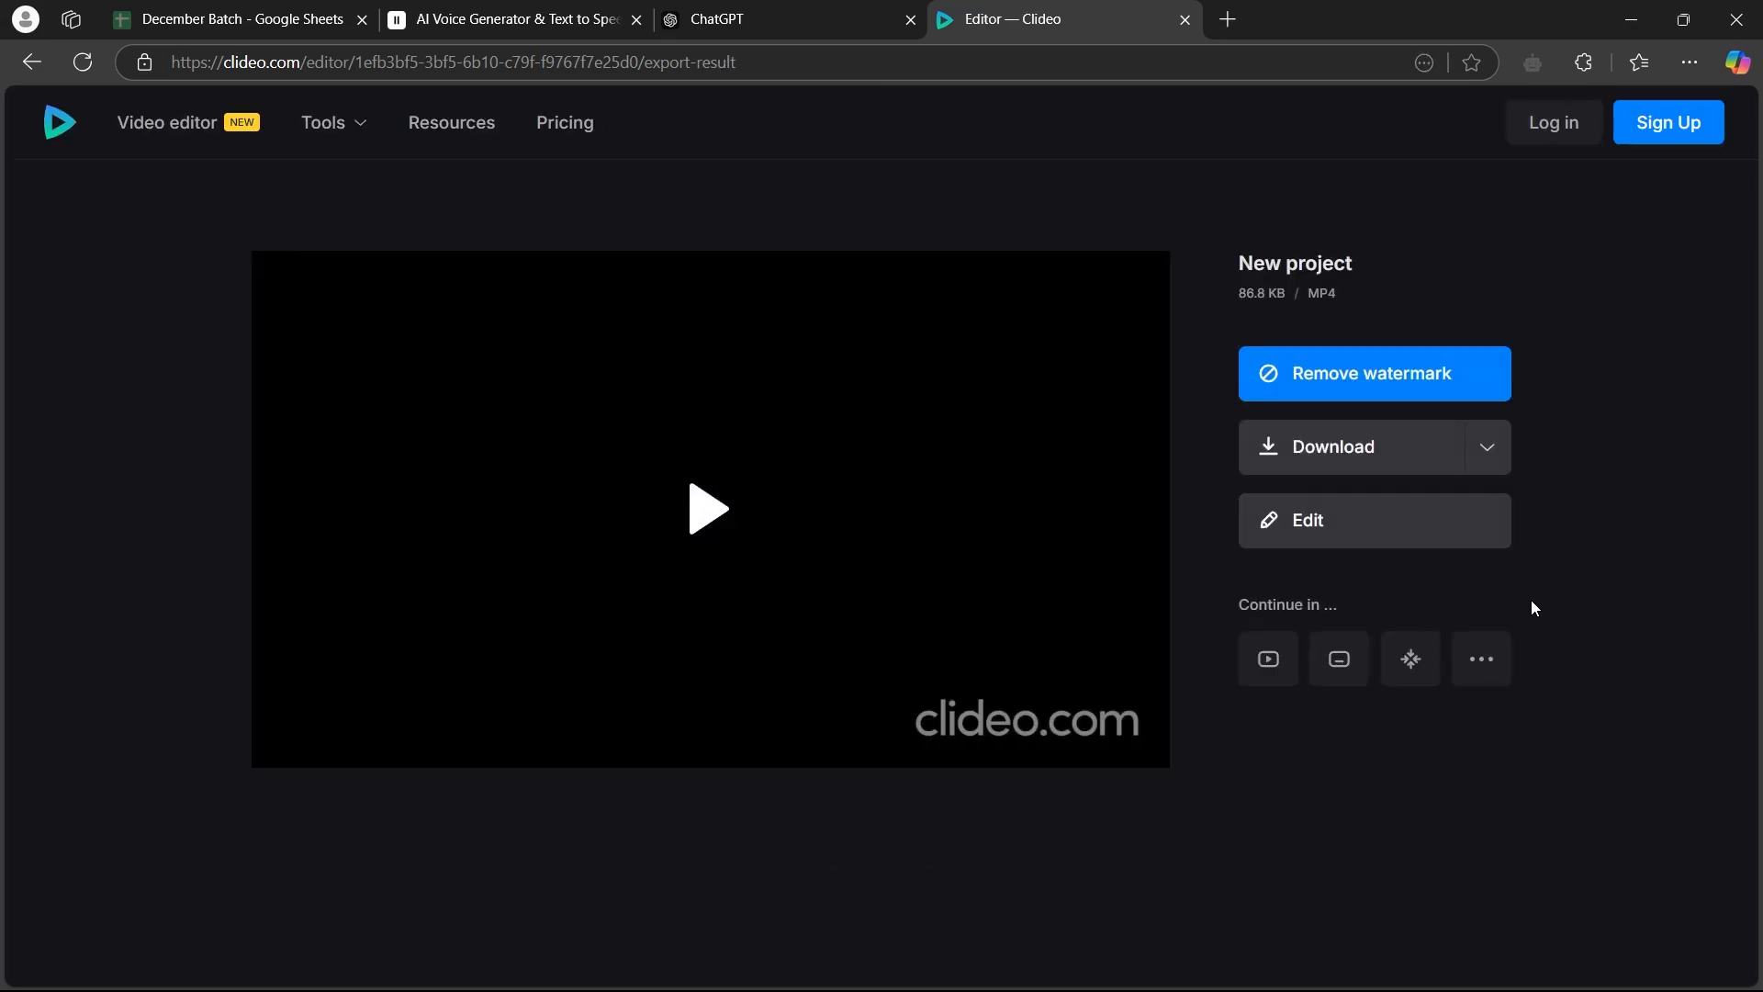
left_click(1370, 450)
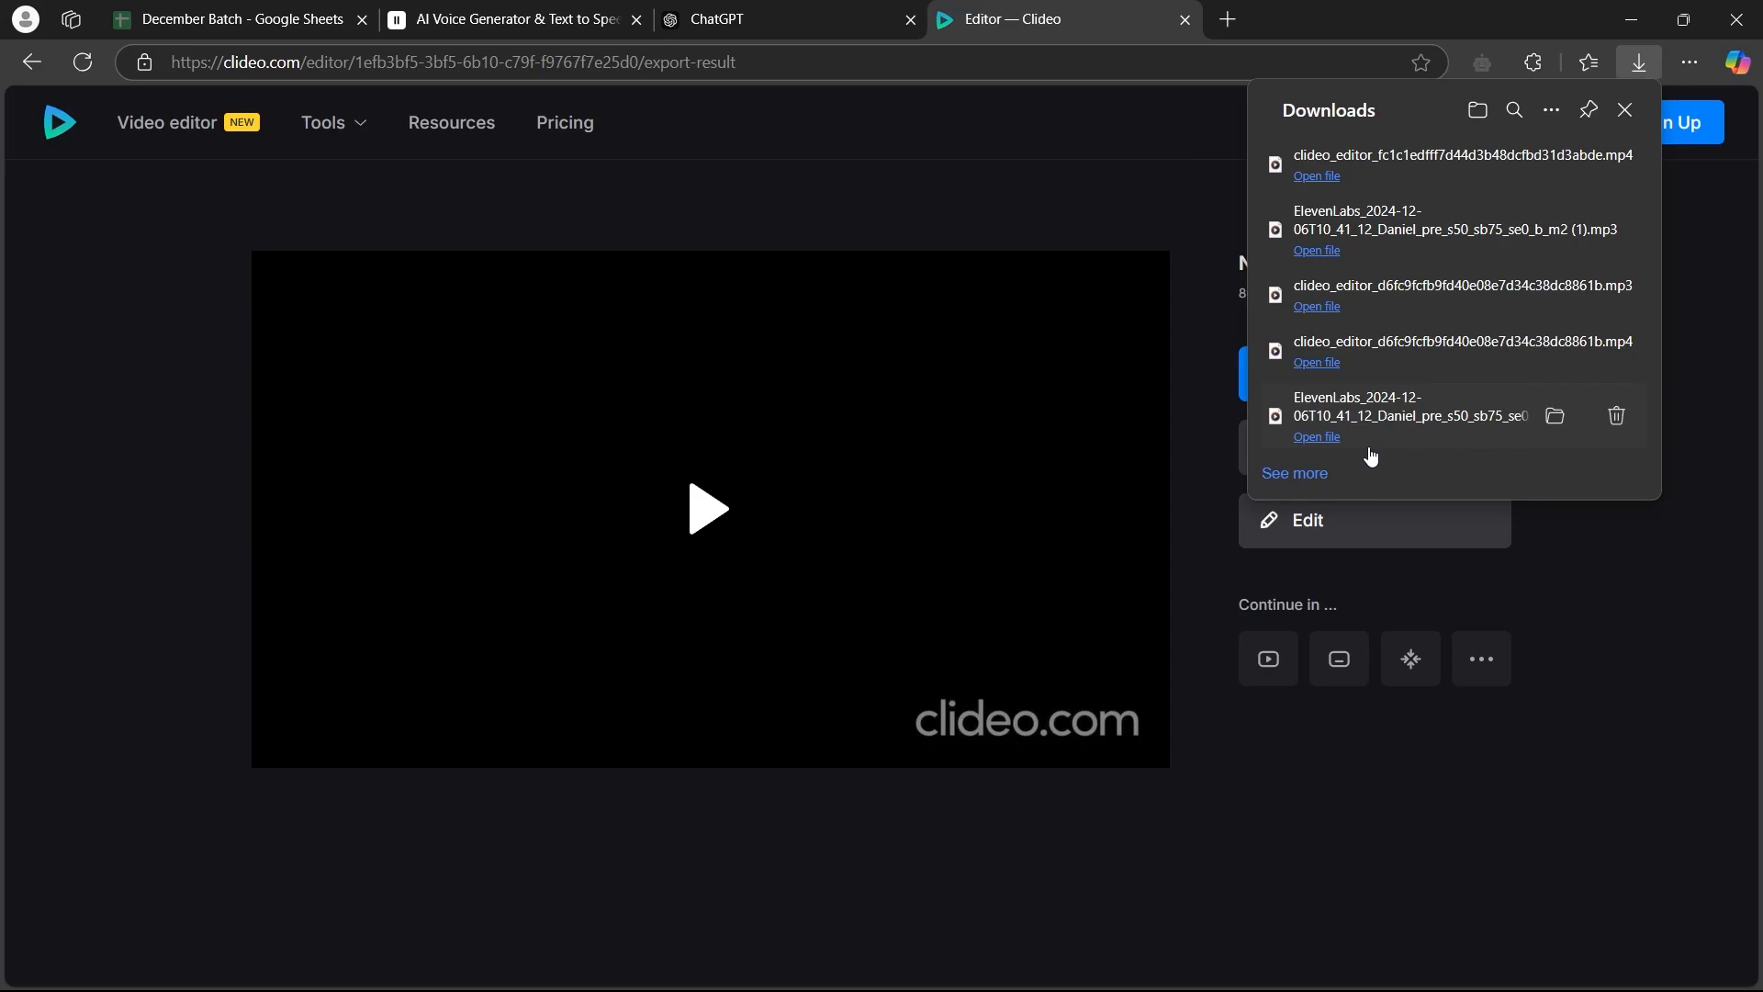
Close the Clideo editor and play the newly exported MP4 from the Downloads folder in File Explorer
left_click(1184, 19)
key("super+d")
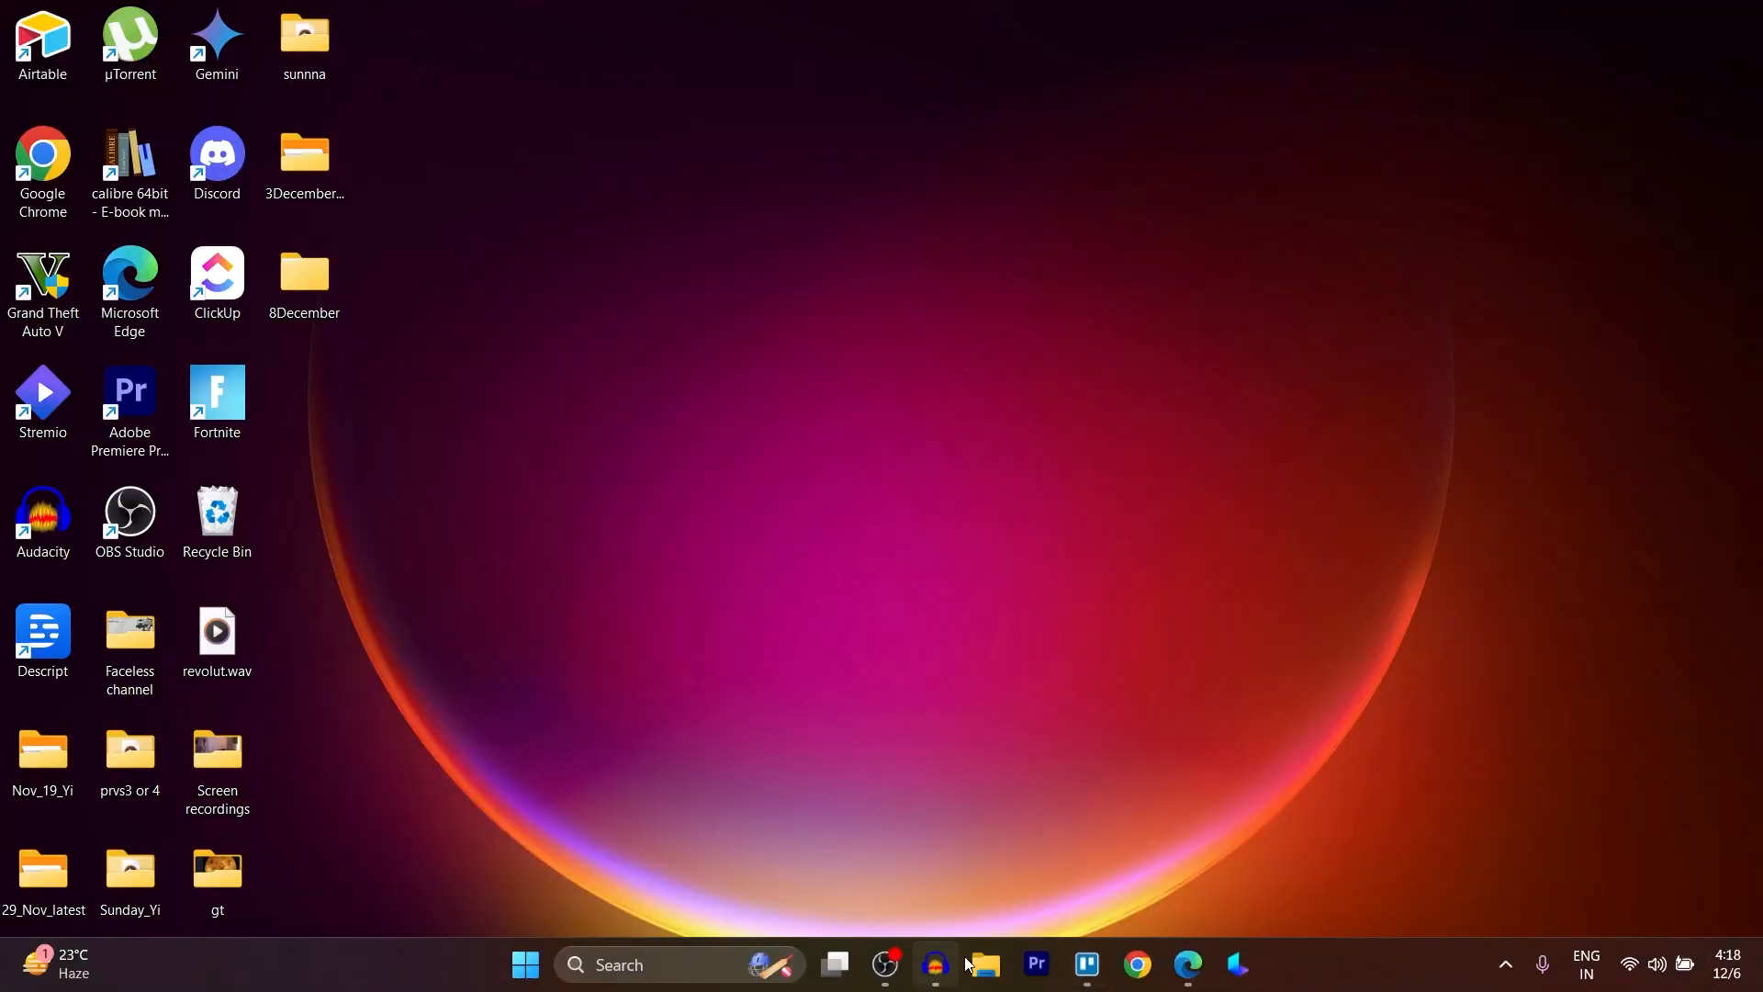
left_click(1001, 964)
left_click(94, 325)
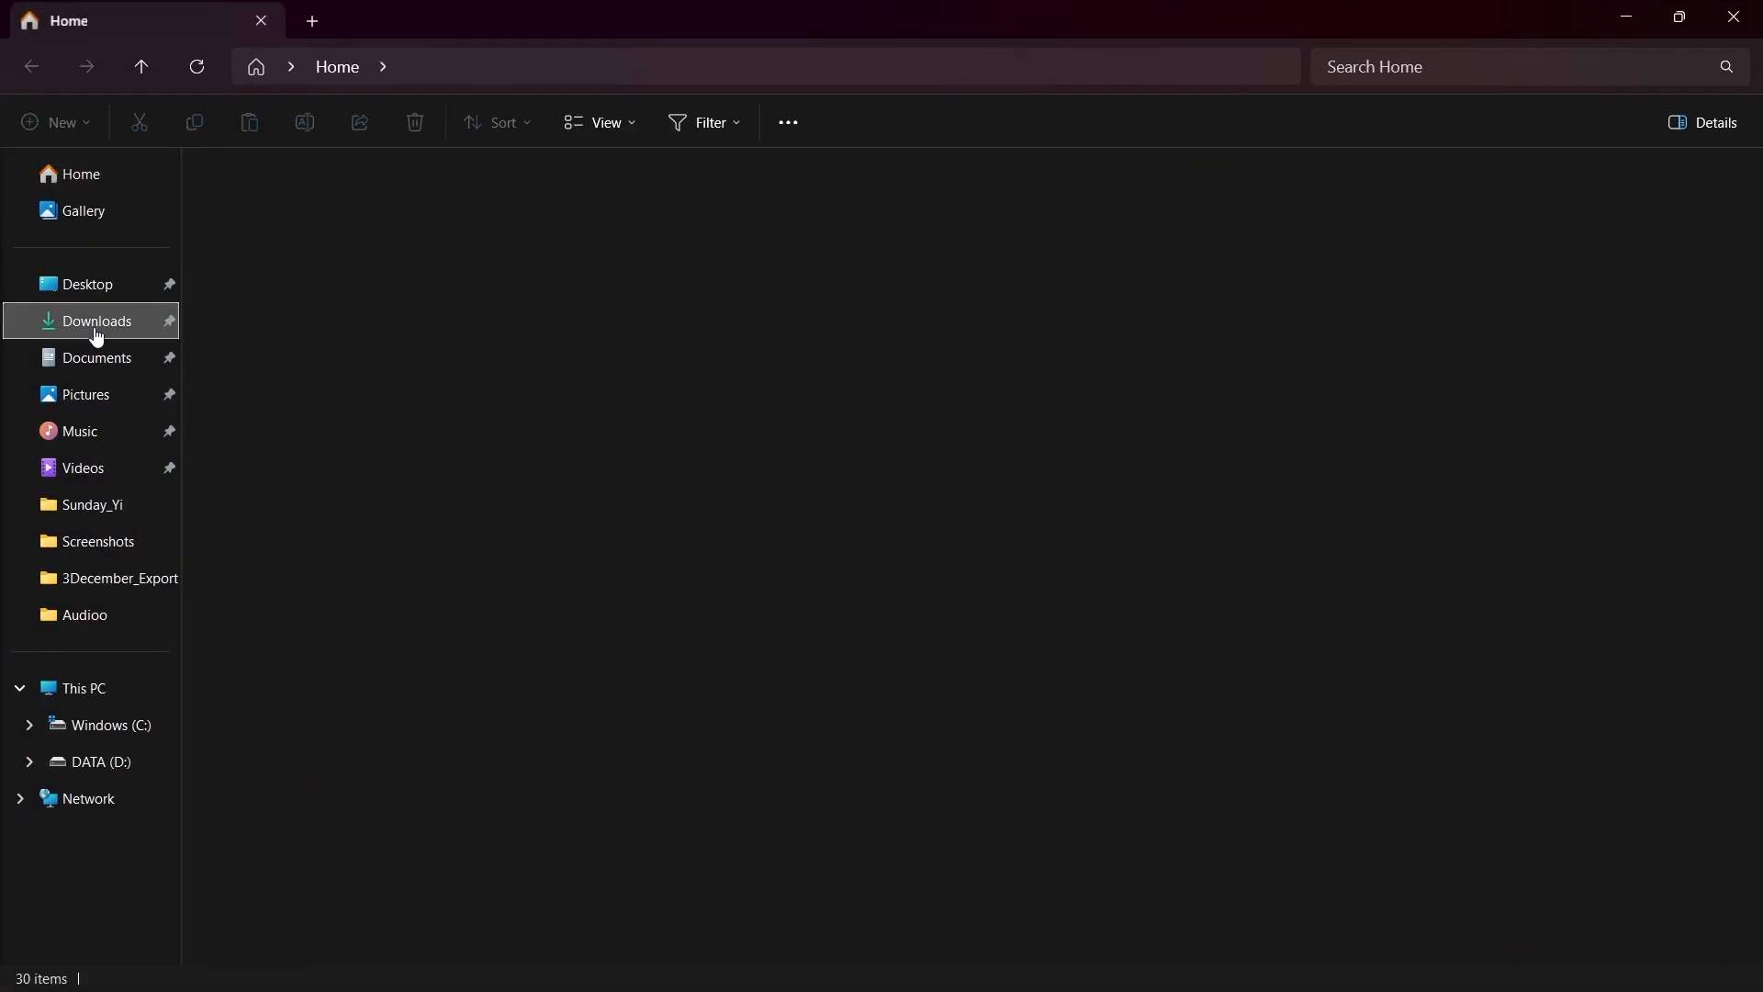
double_click(278, 274)
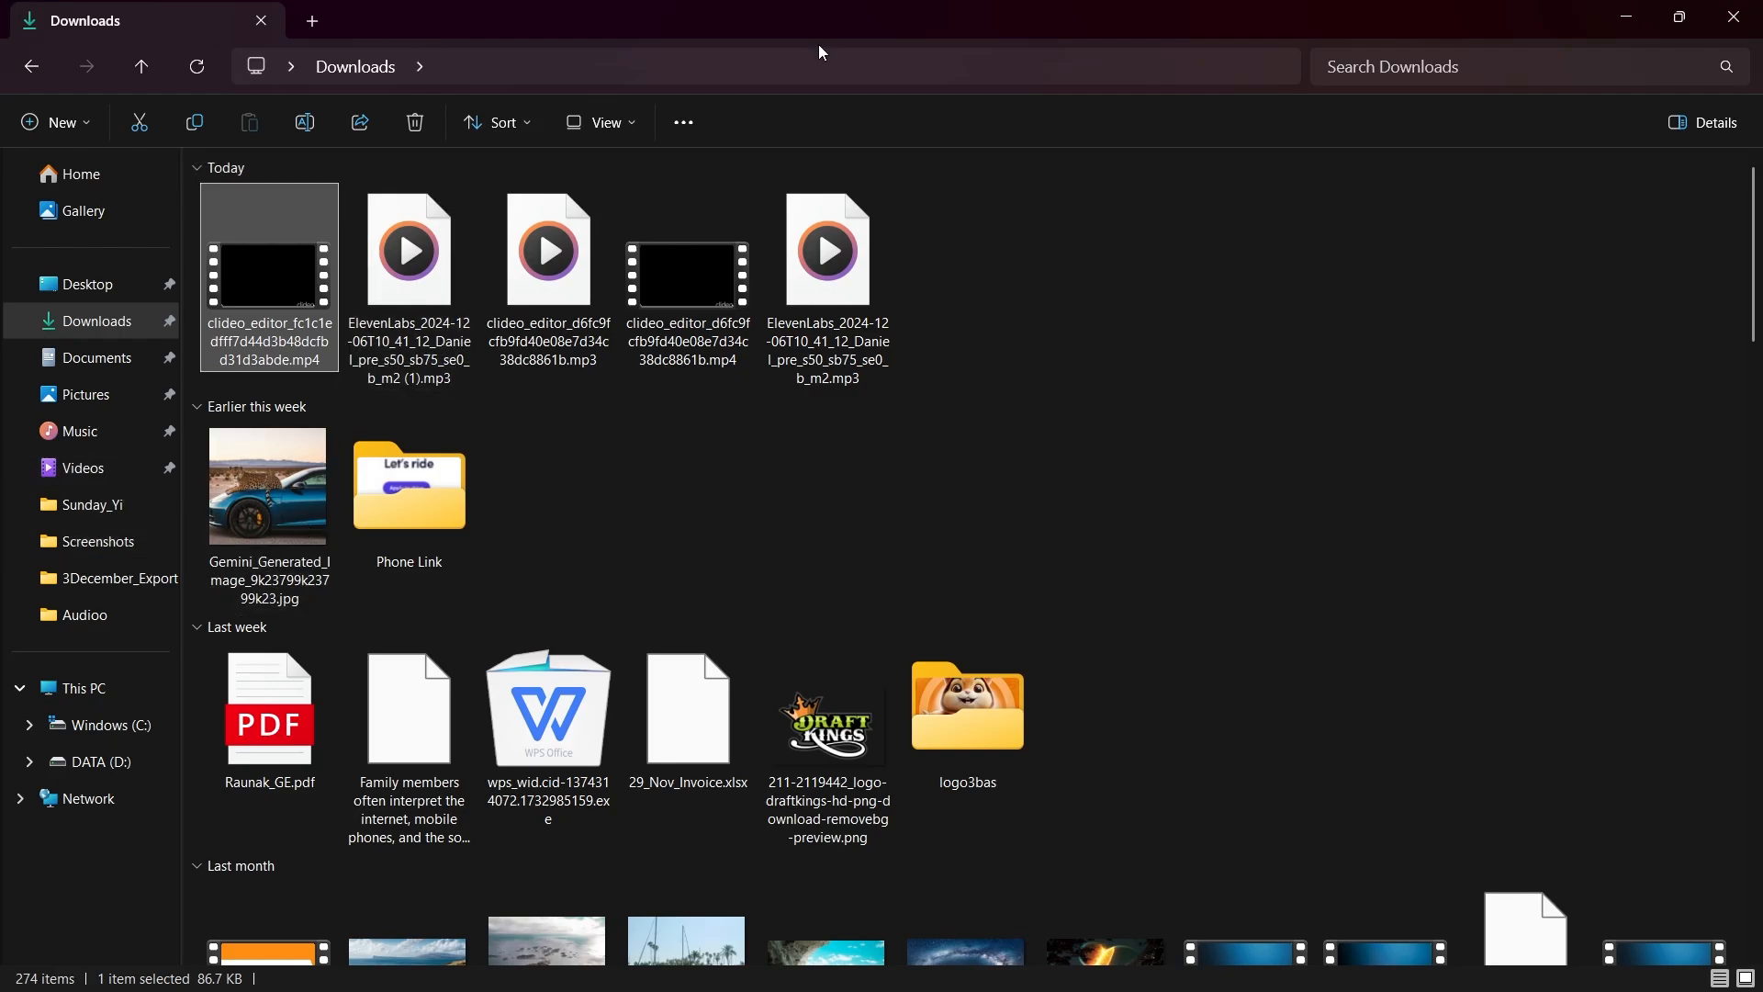
left_click(1734, 16)
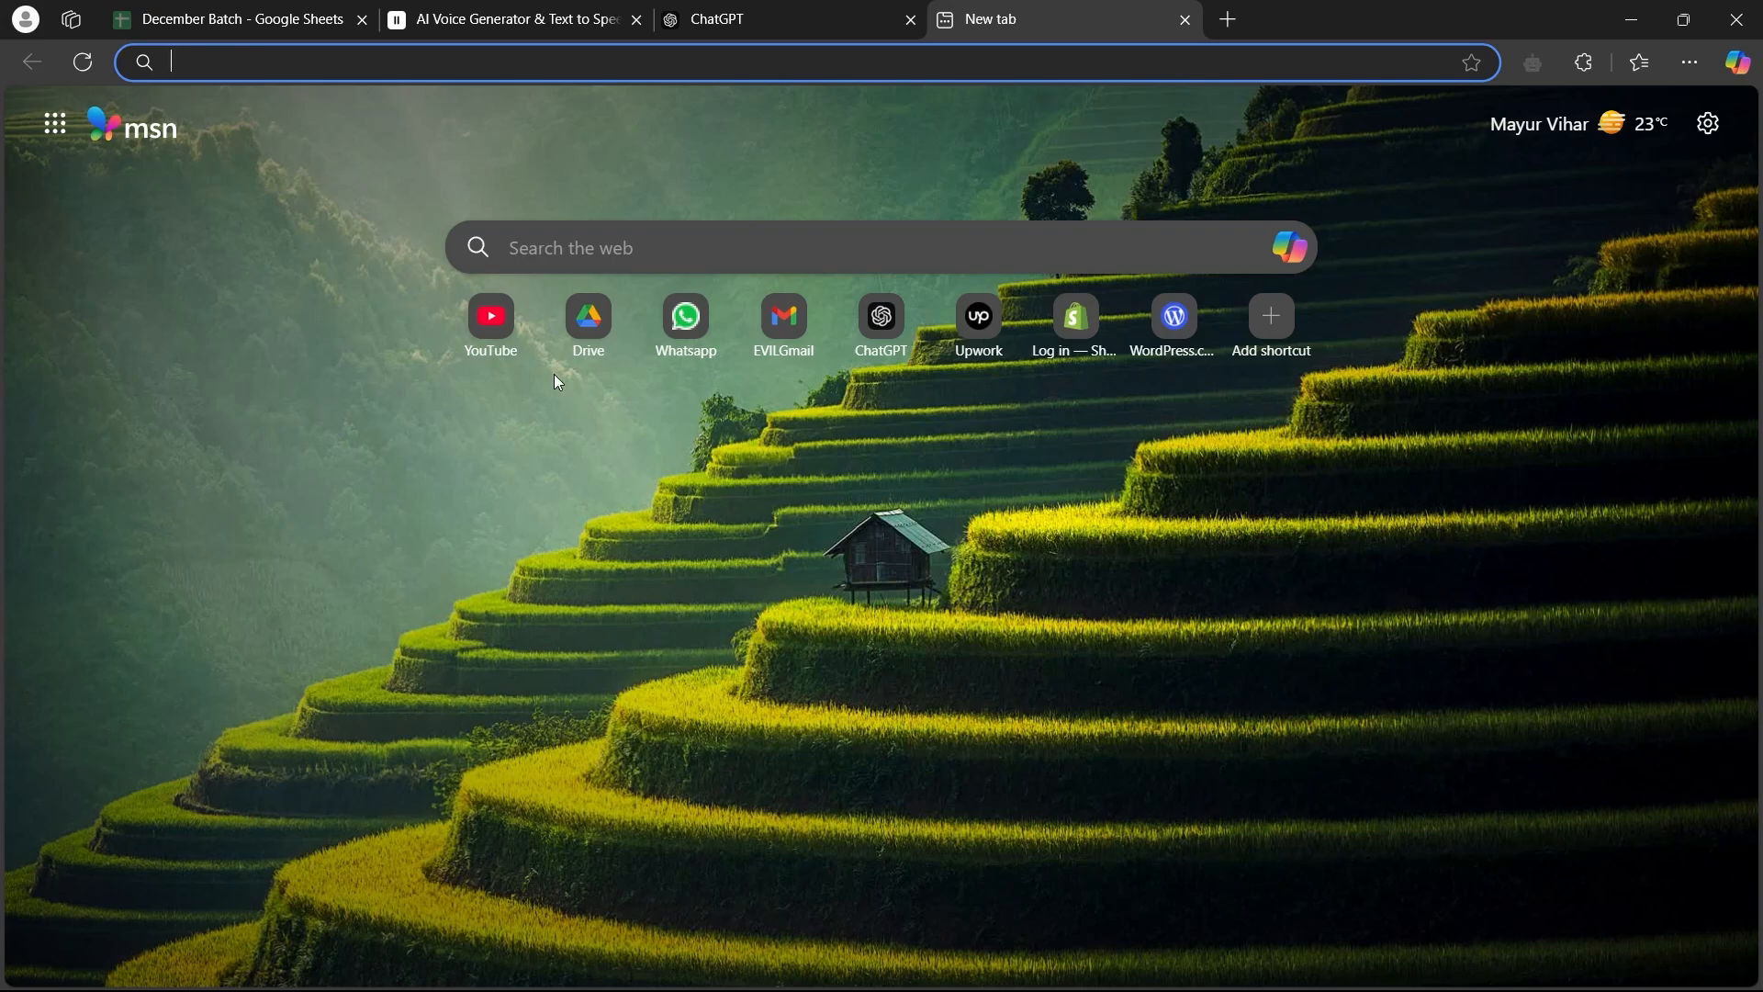
Search the web for "video to audio converter" and open FreeConvert's Video to MP3 converter
left_click(311, 64)
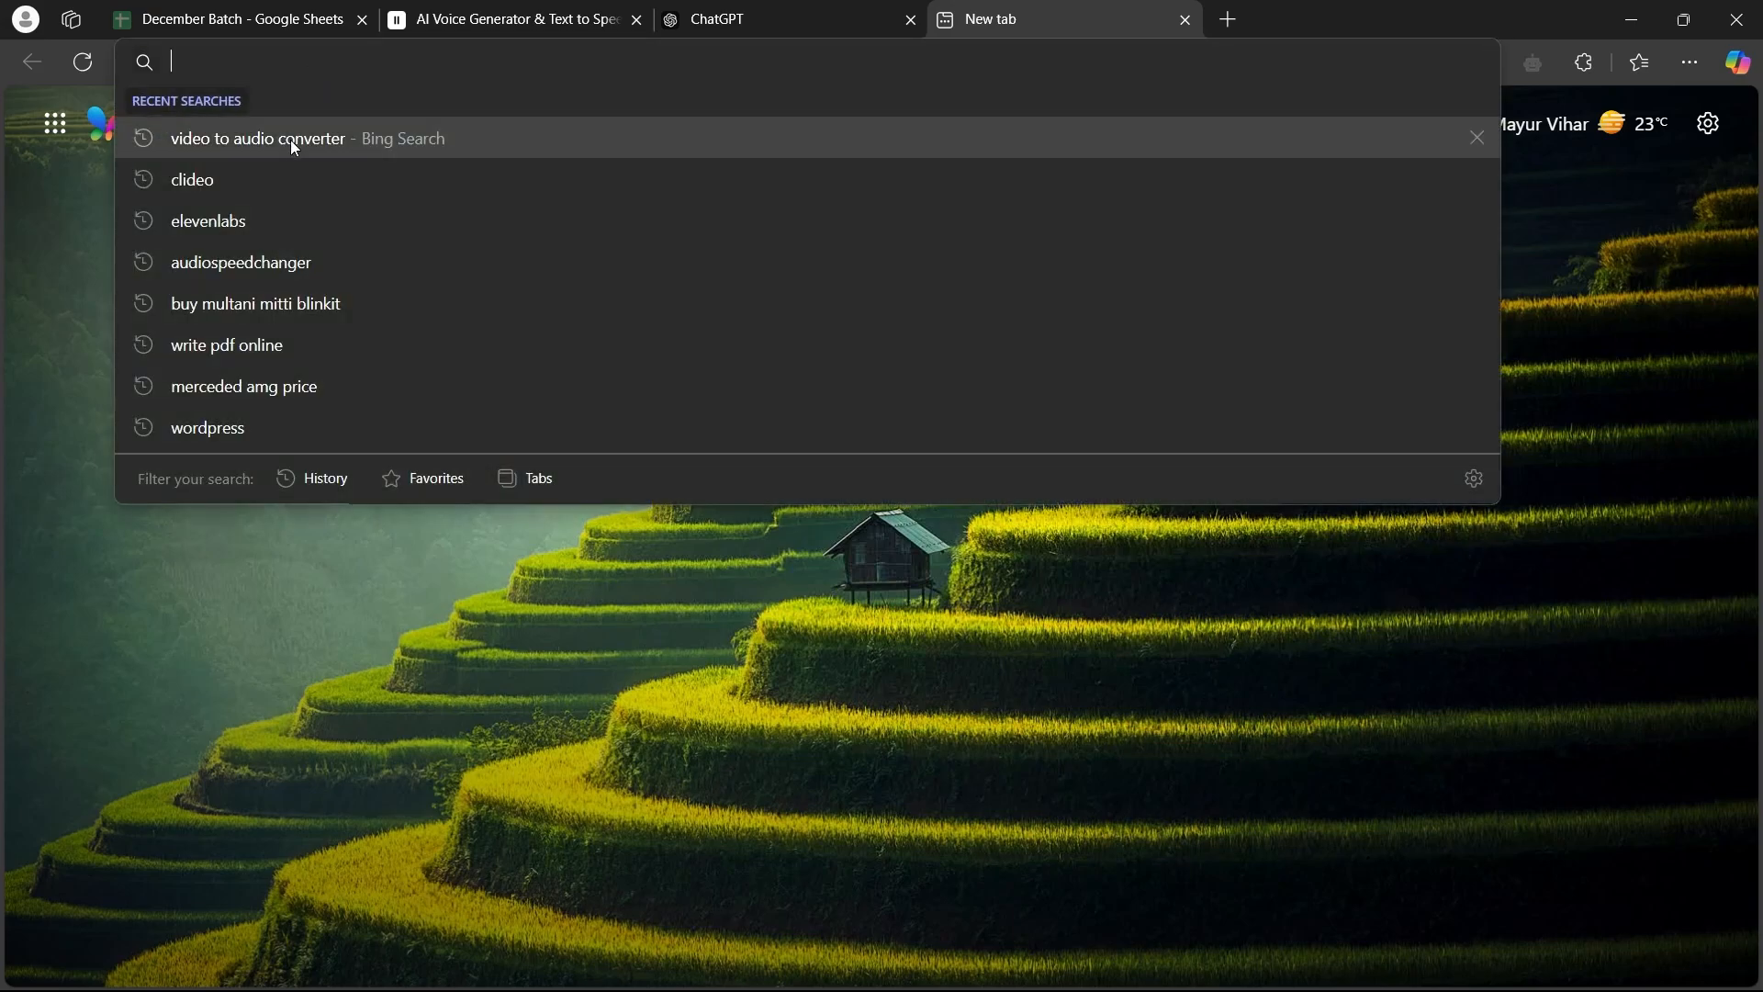
left_click(240, 137)
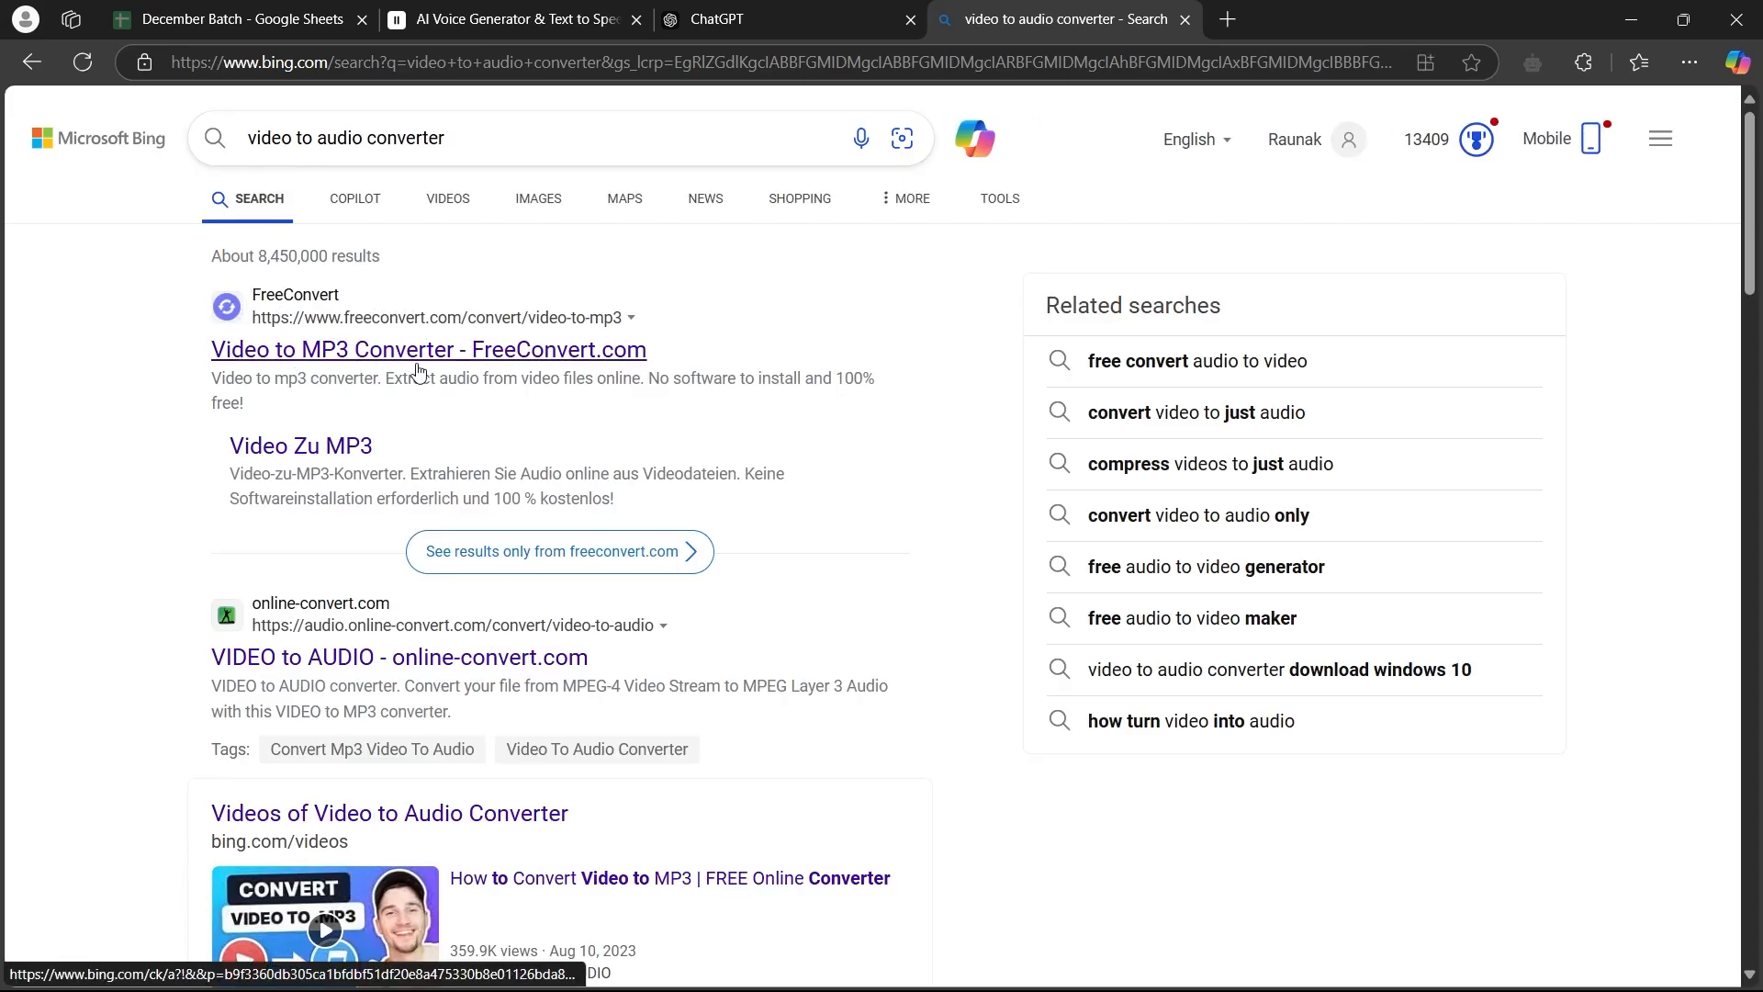
left_click(391, 353)
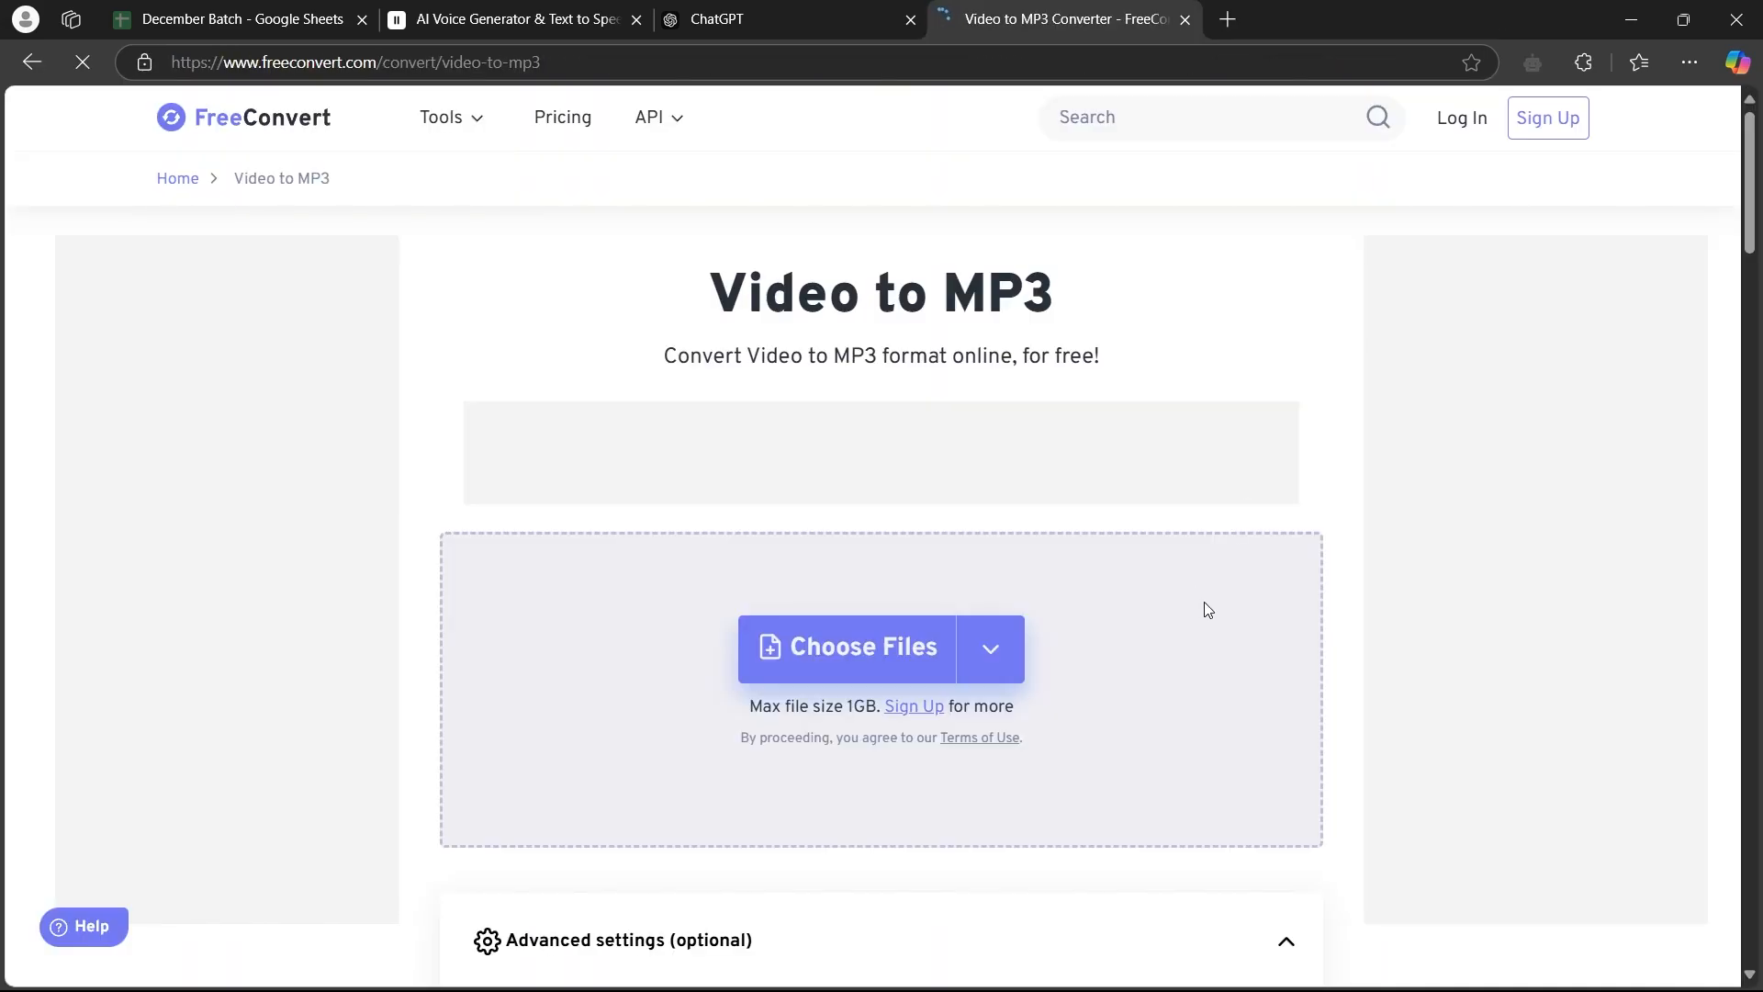
Add the file clideo_editor_fc1c1edfff7d44d3b48dcfbd31d3abde.mp4 from the device to the converter
left_click(990, 649)
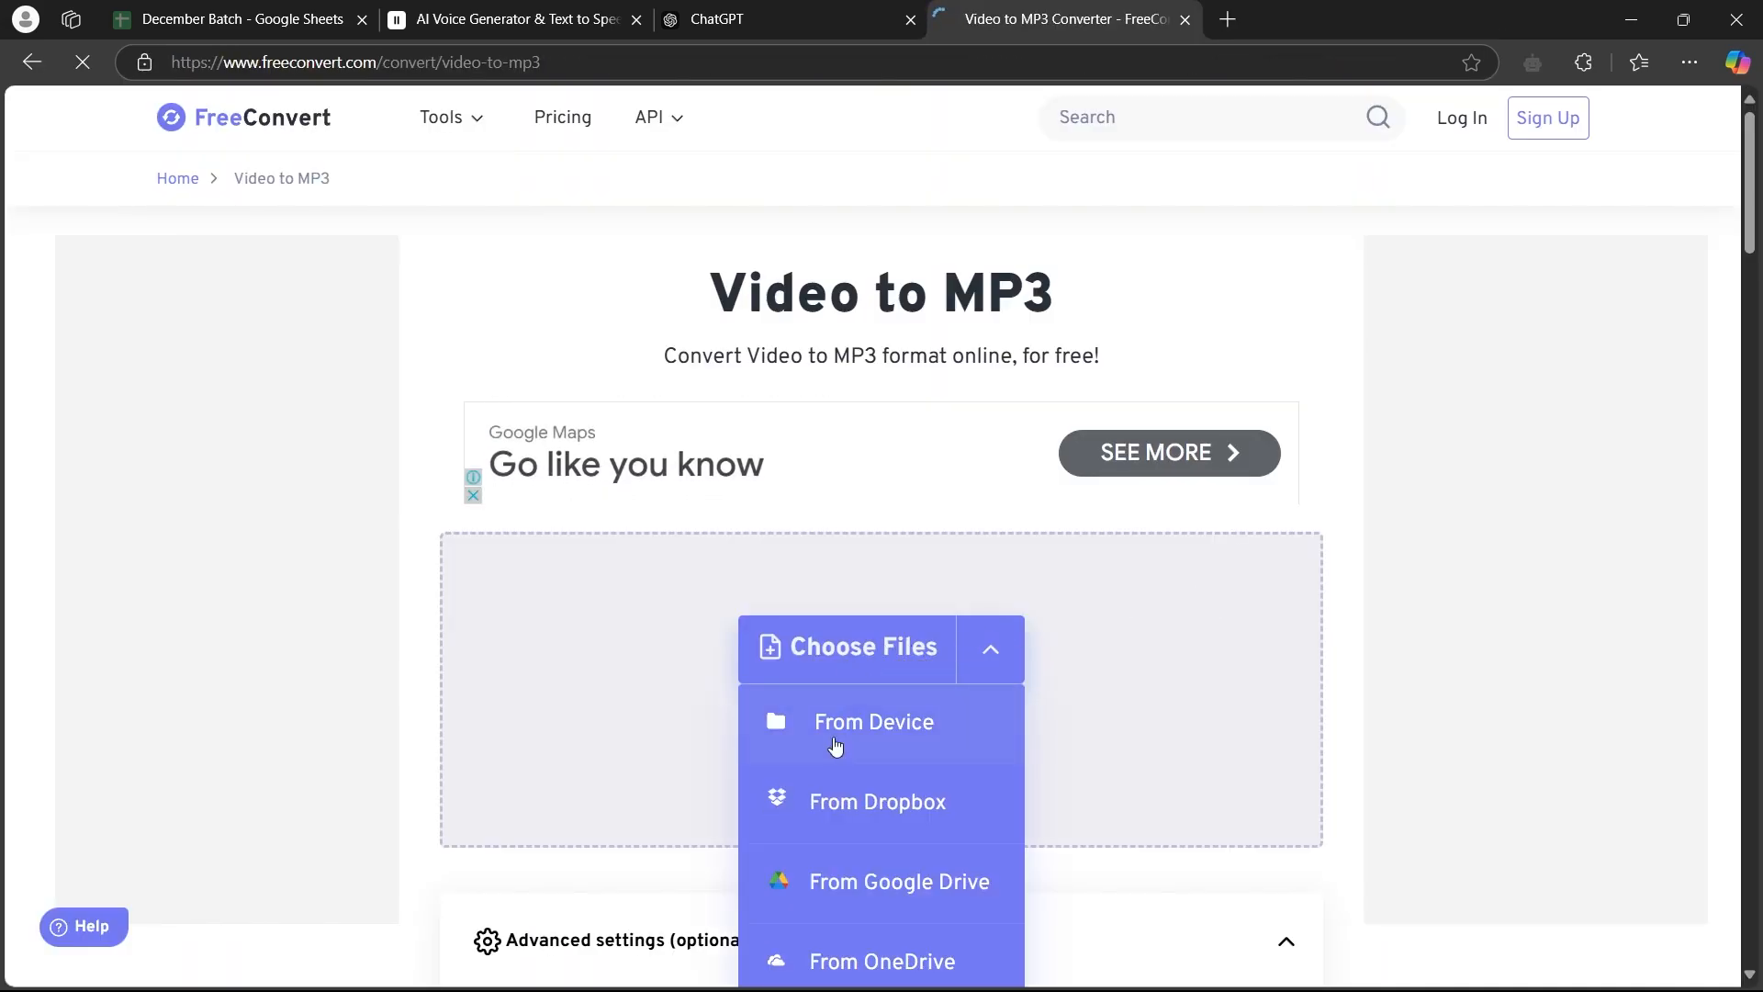
left_click(876, 729)
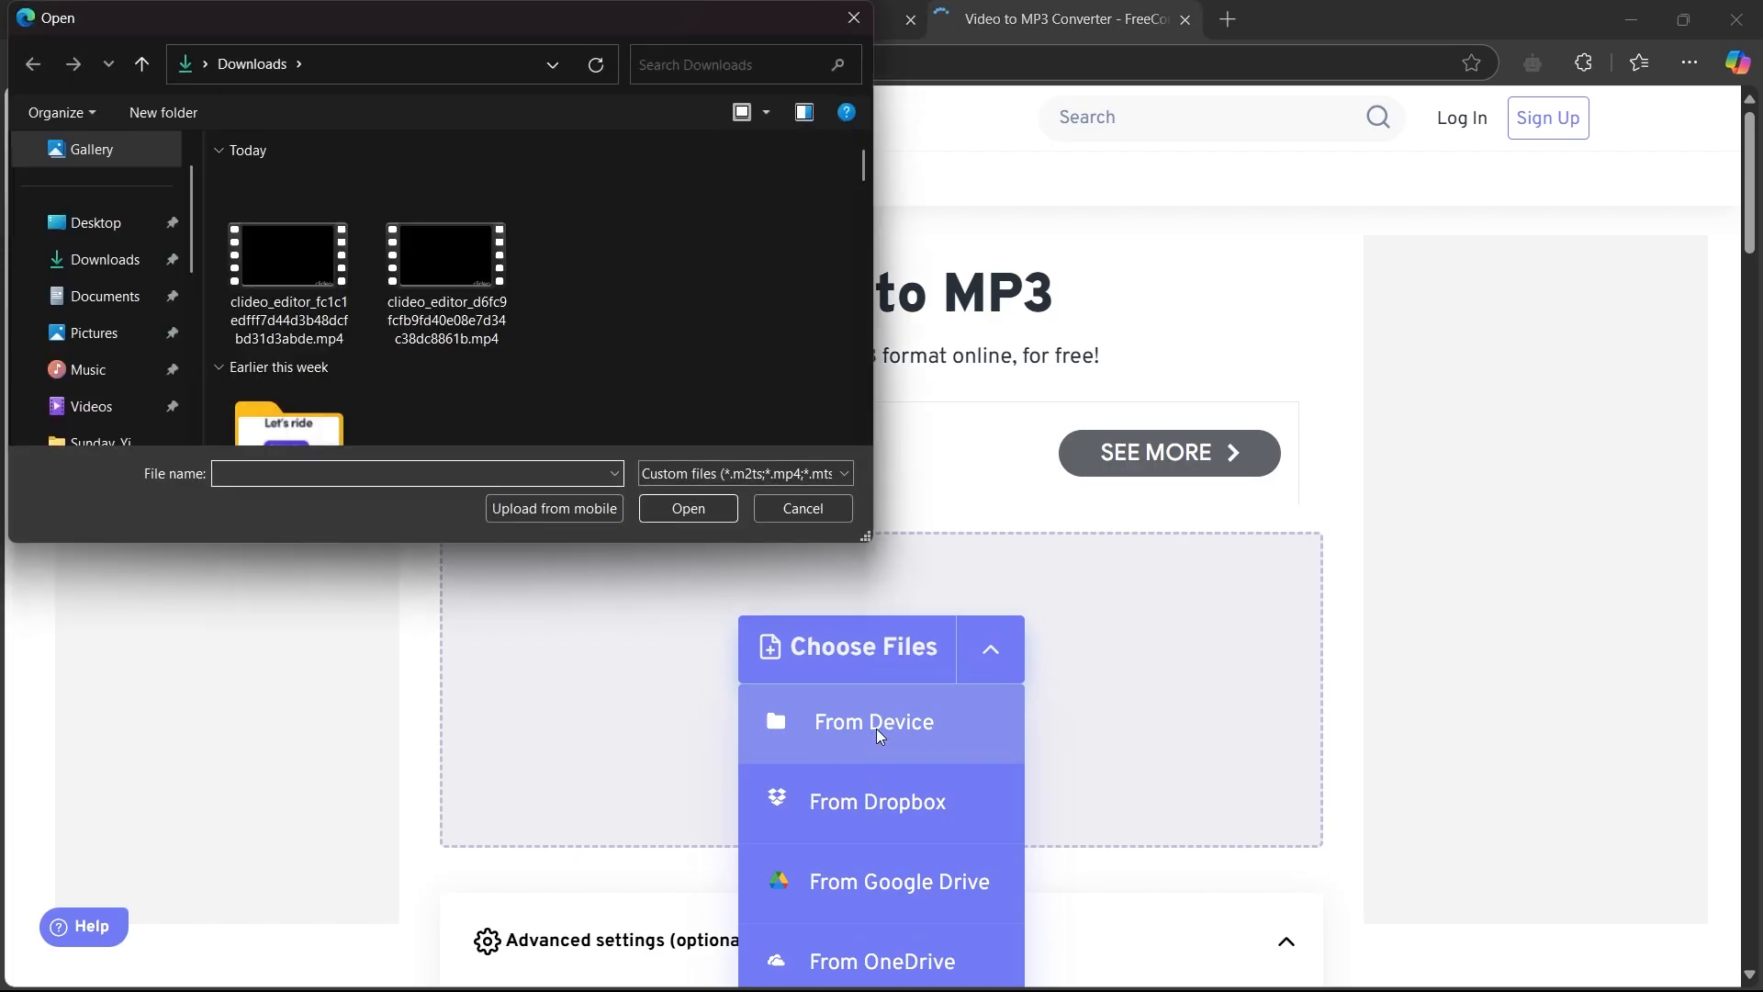
left_click(287, 272)
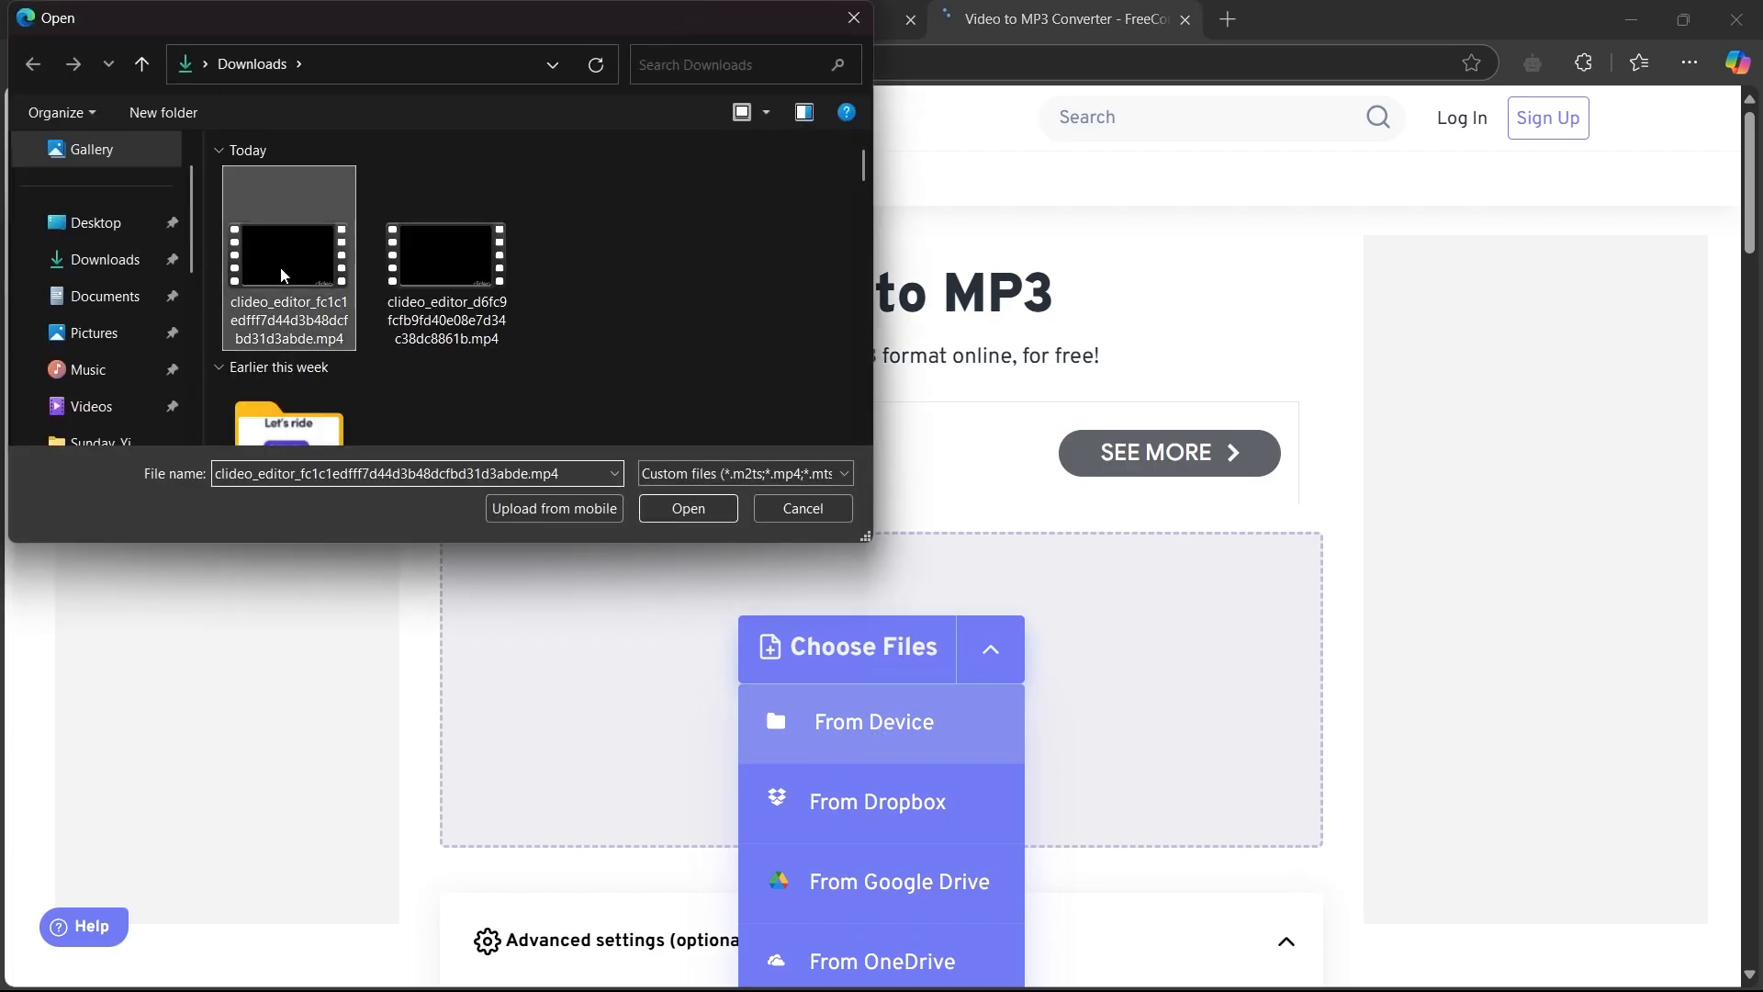
left_click(697, 516)
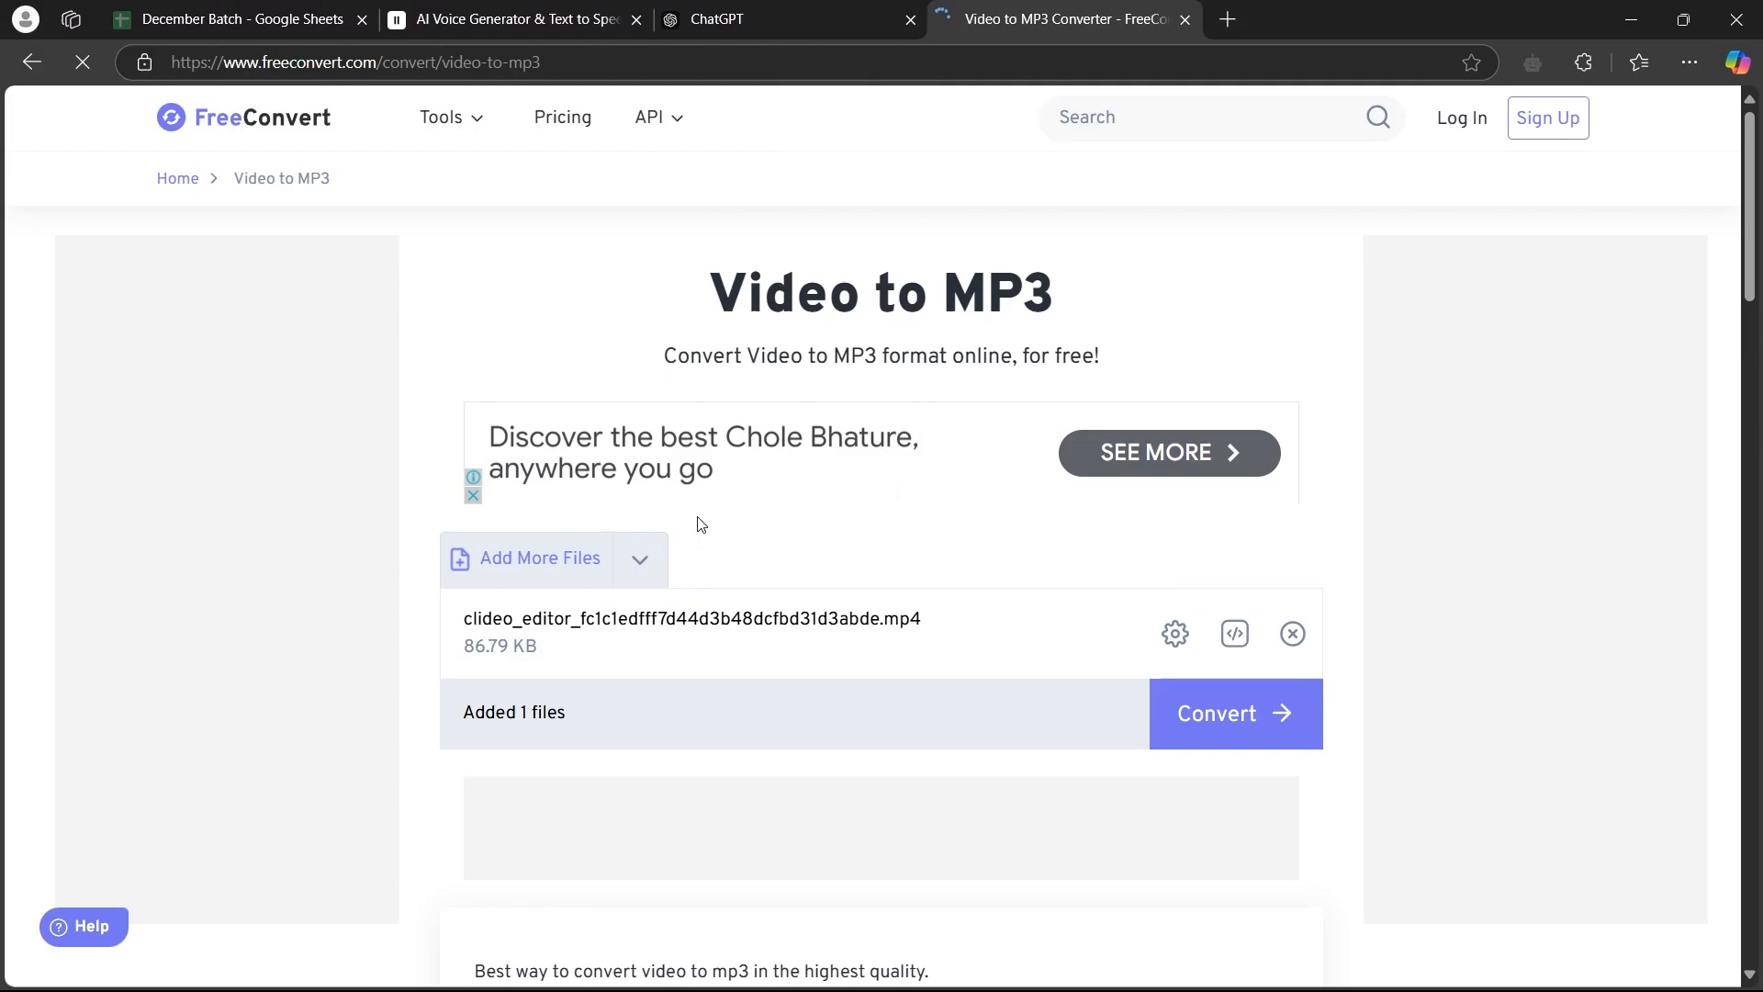
Convert the added video to MP3 and download the converted file
scroll(1529, 670, "down", 3)
left_click(1237, 455)
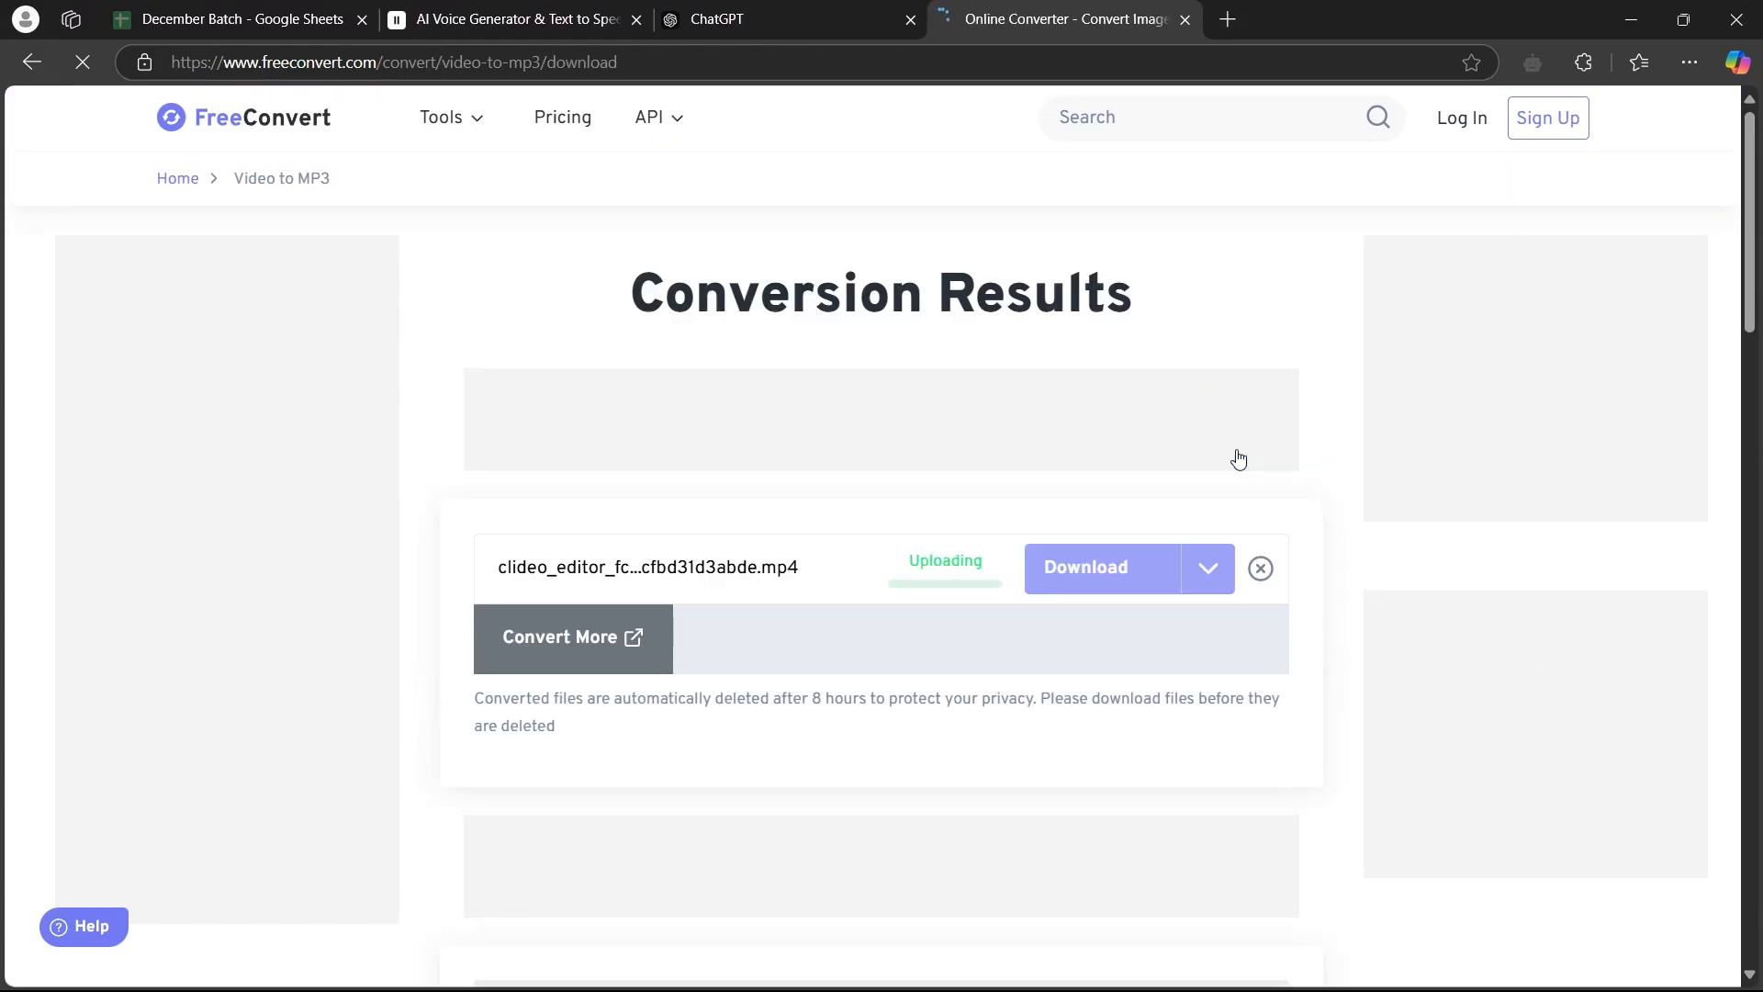
scroll(375, 479, "down", 2)
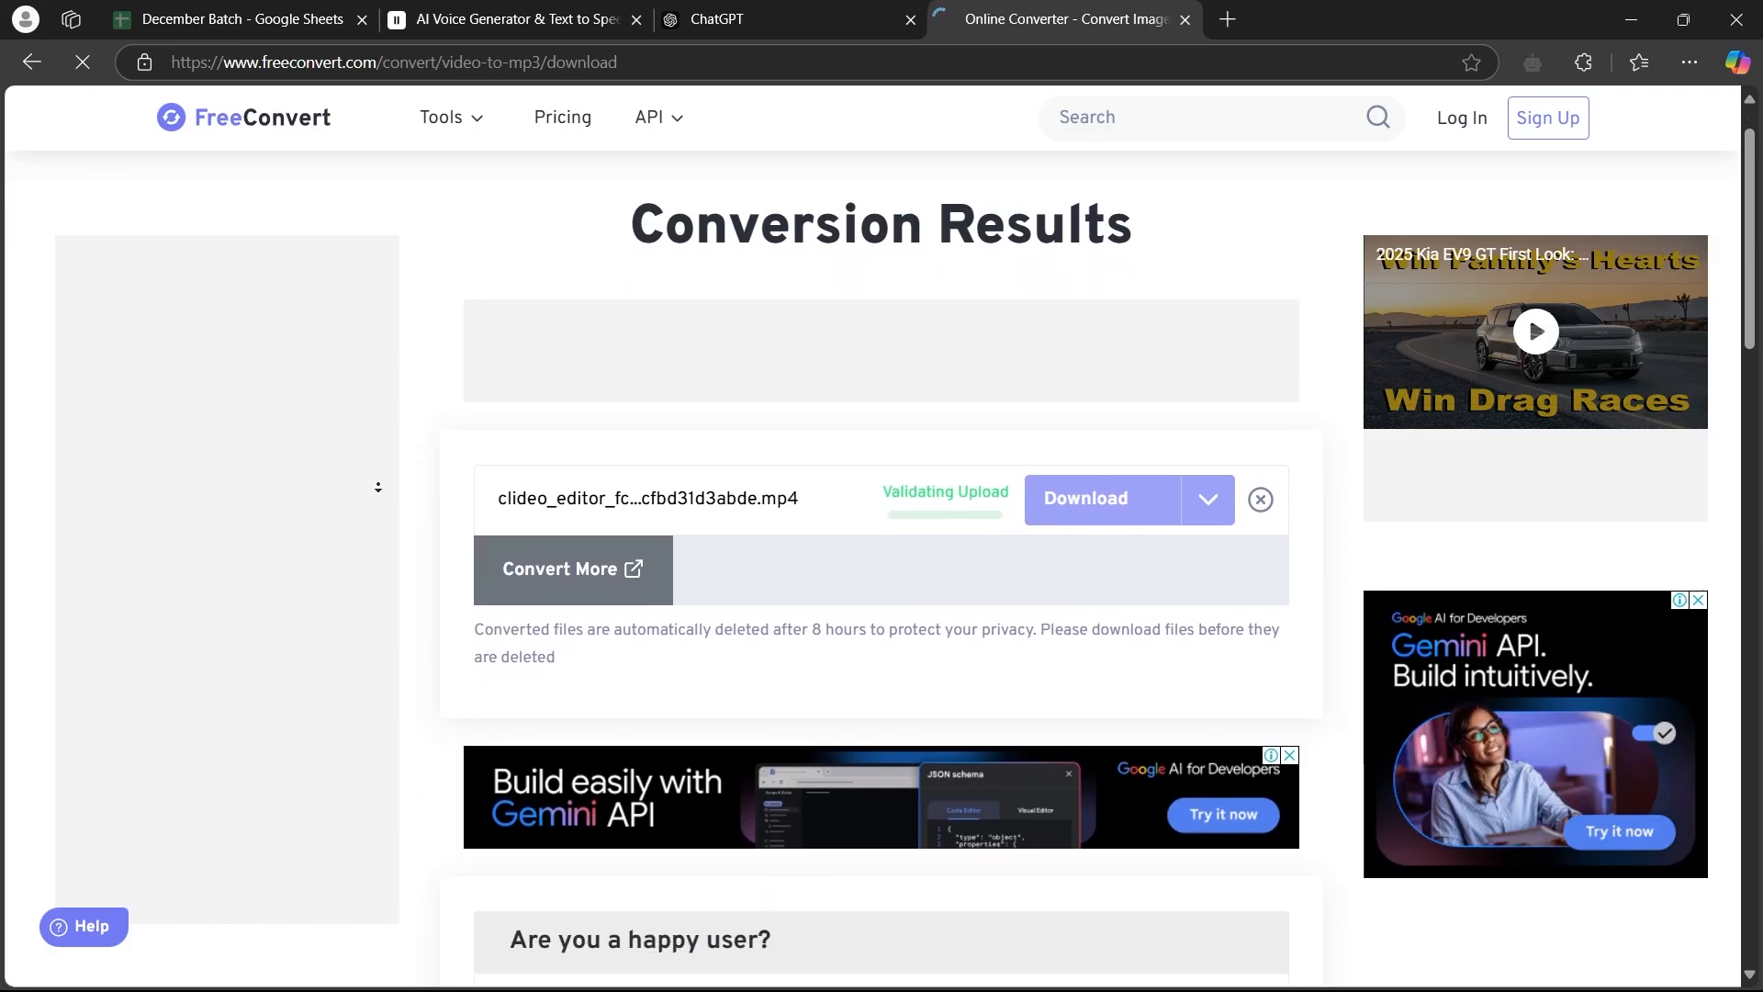
scroll(377, 487, "down", 1)
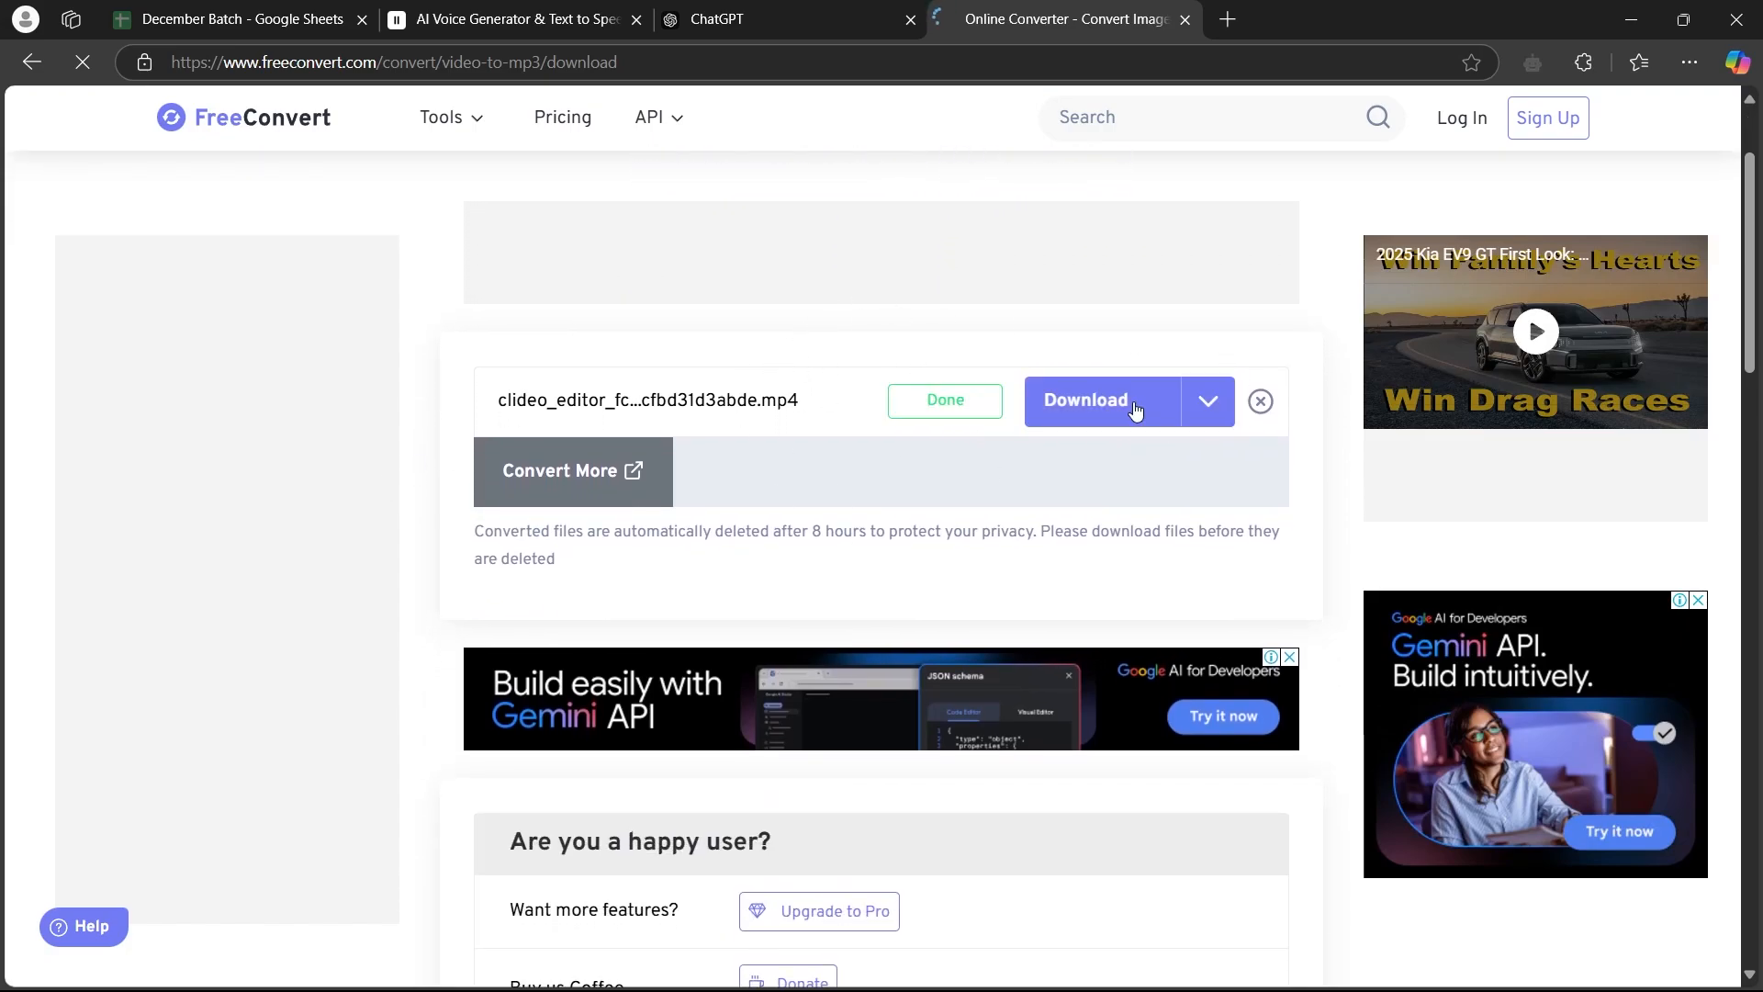
left_click(1093, 397)
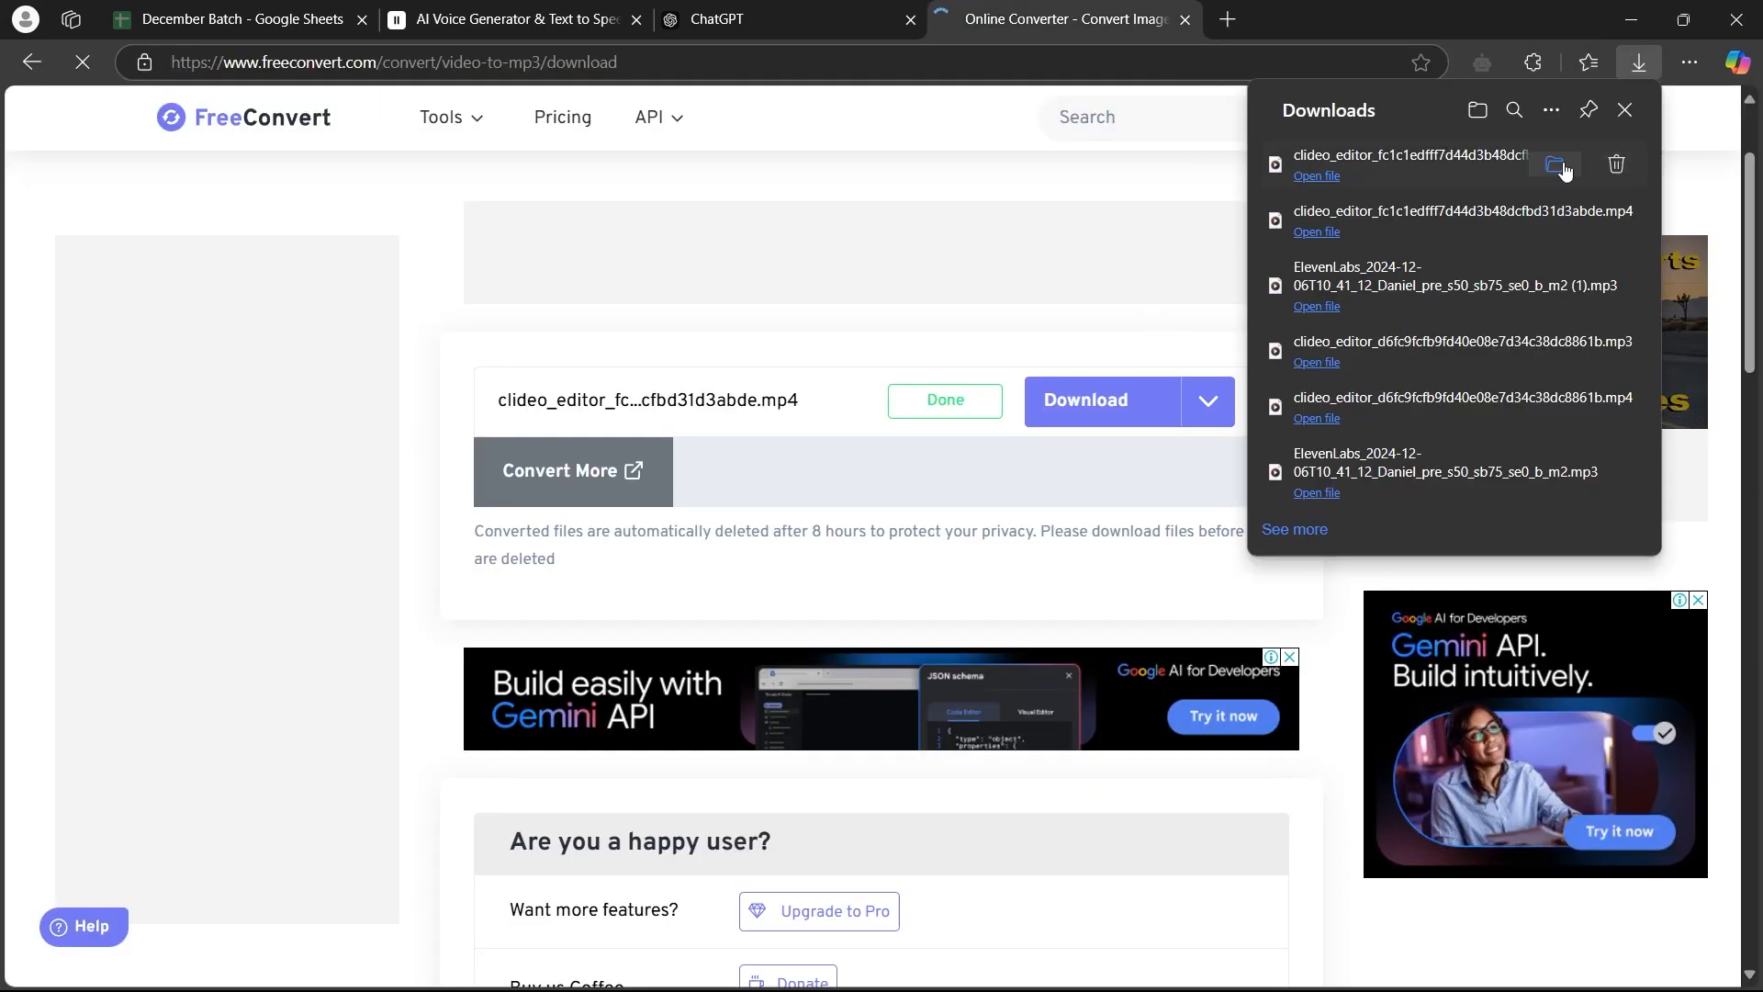
Show the converted MP3 in its folder, play it to check the speed, and close the player and folder
left_click(1555, 163)
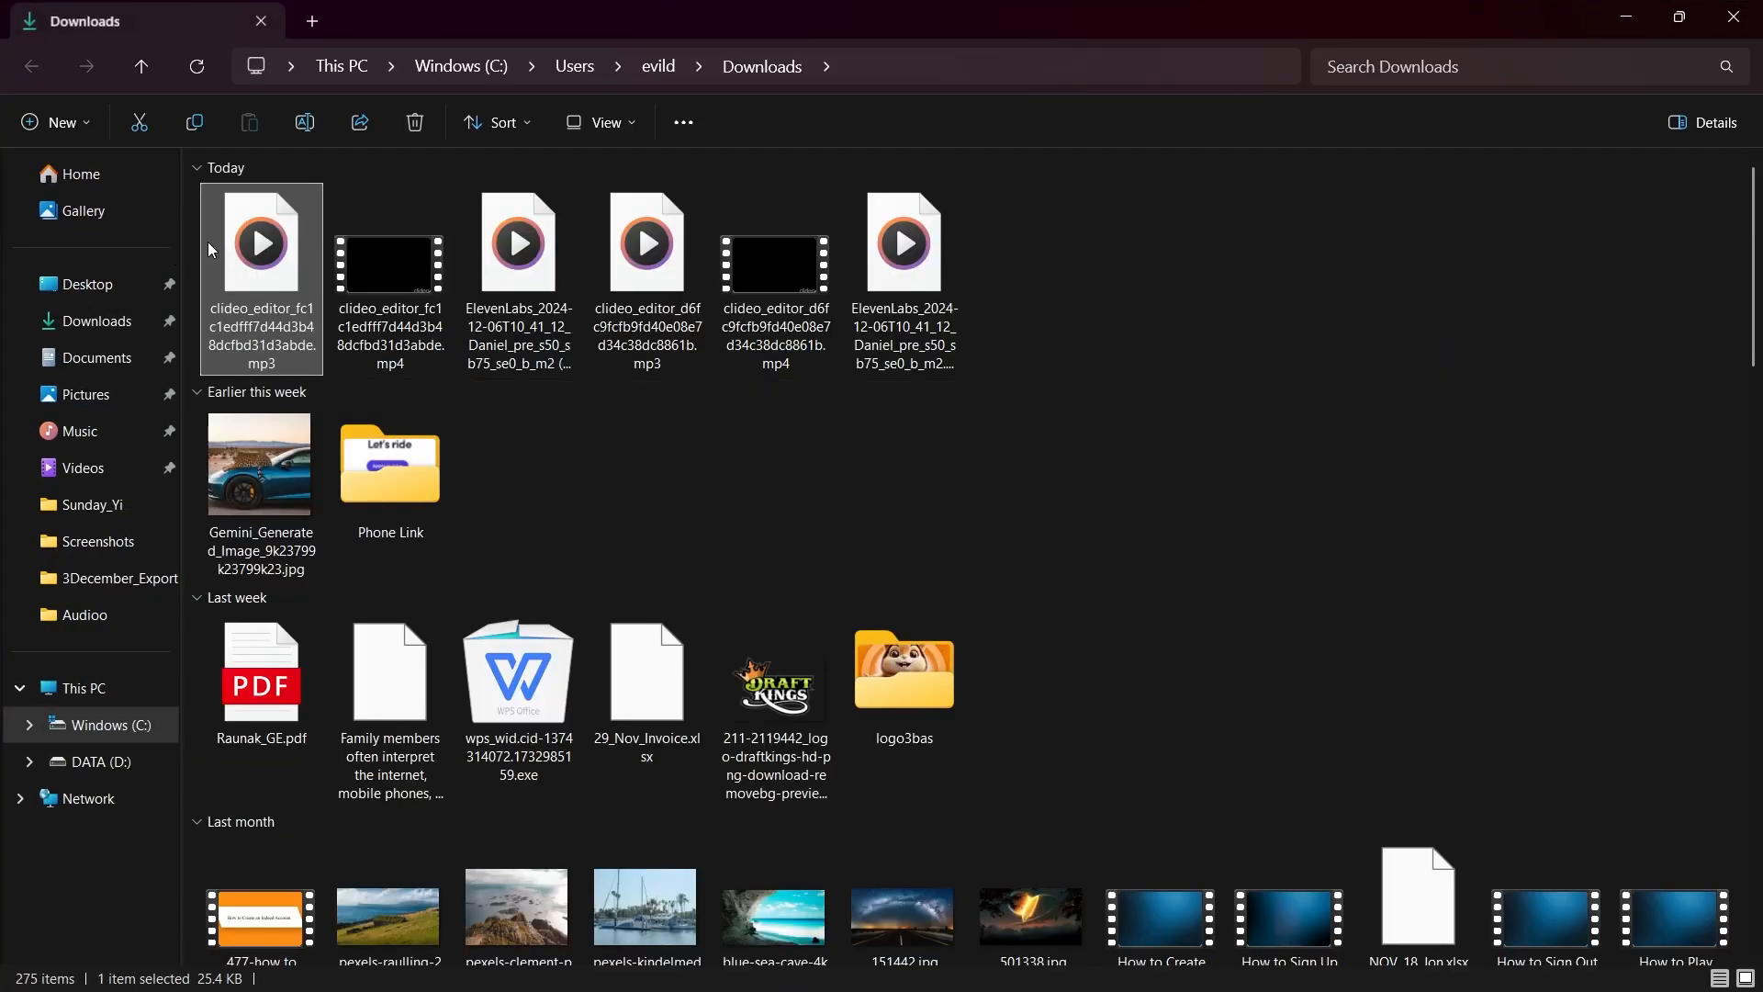
double_click(265, 245)
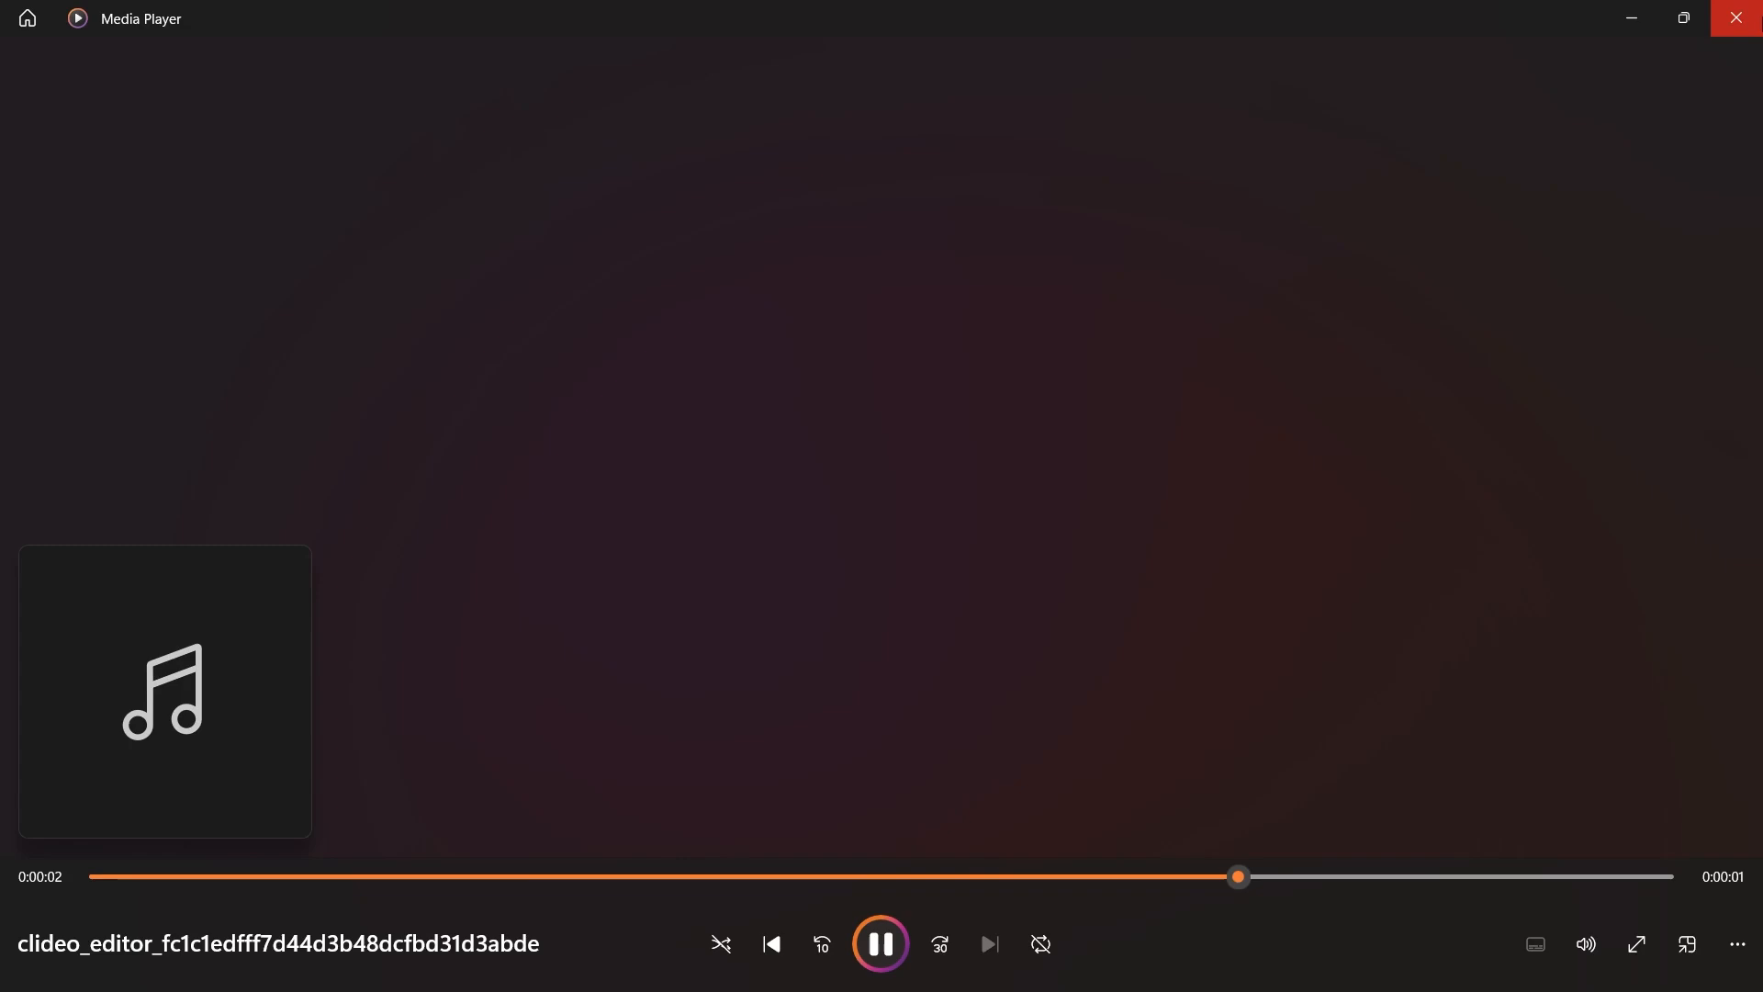
left_click(1735, 18)
left_click(1736, 16)
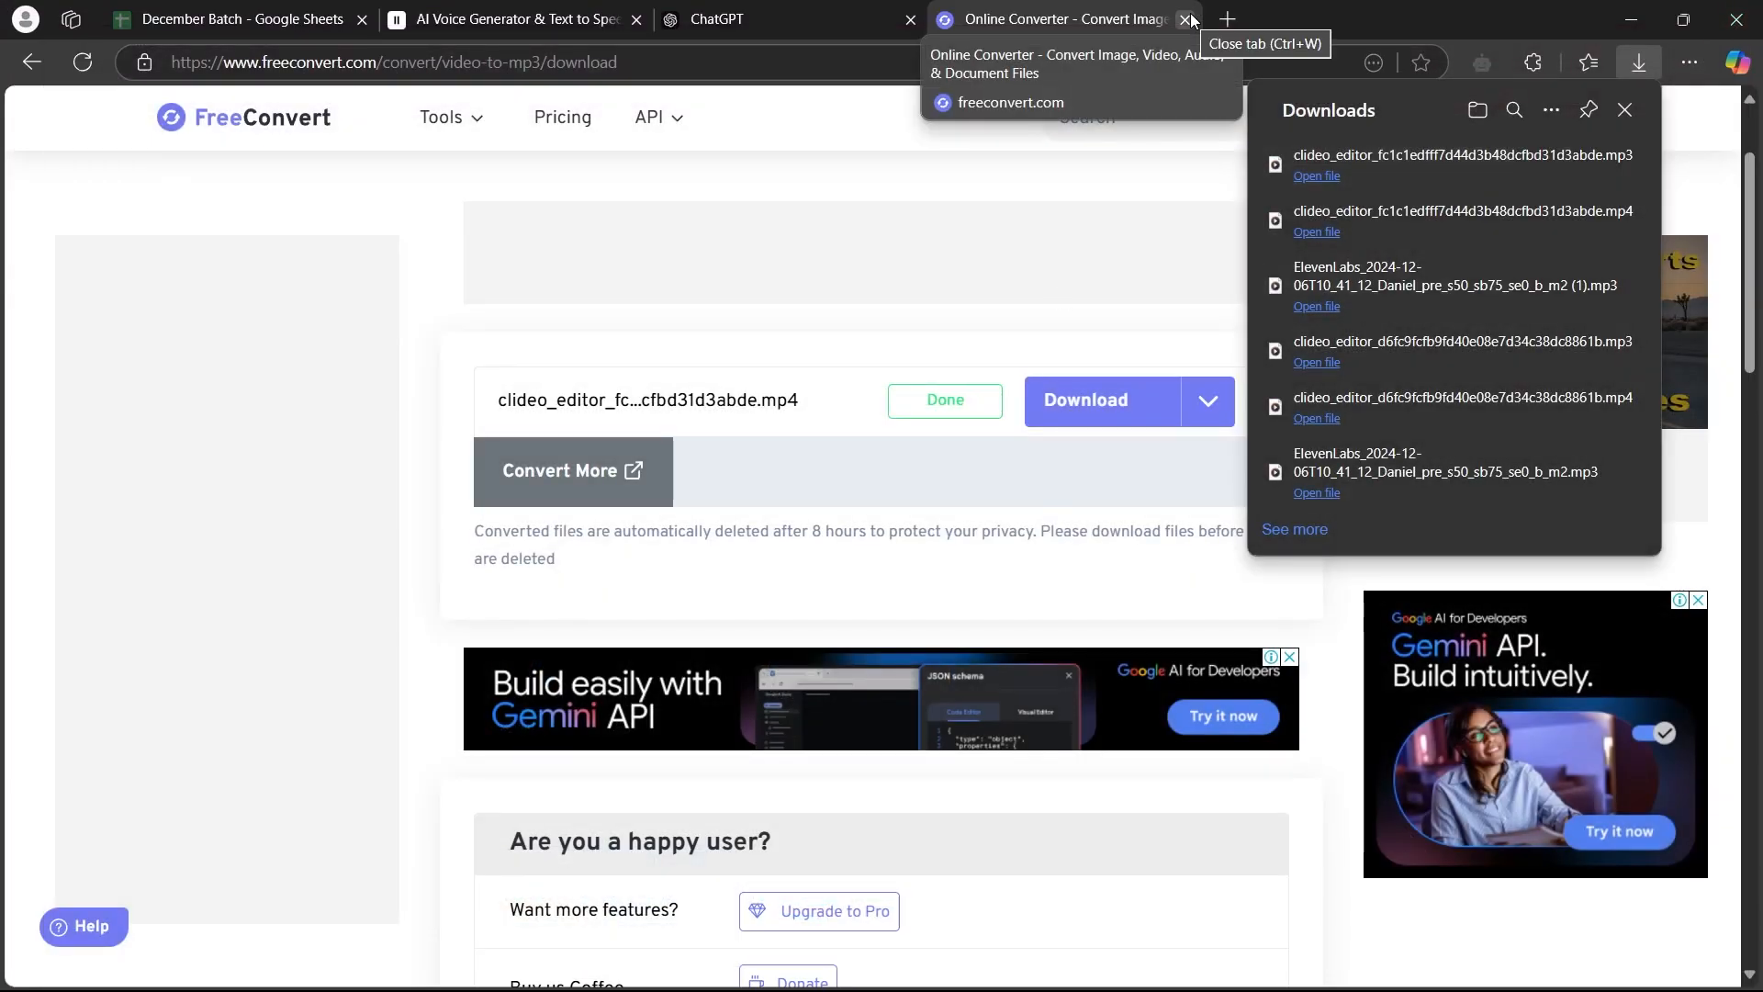
Return to the ElevenLabs Text to Speech page and close the FreeConvert page
left_click(604, 11)
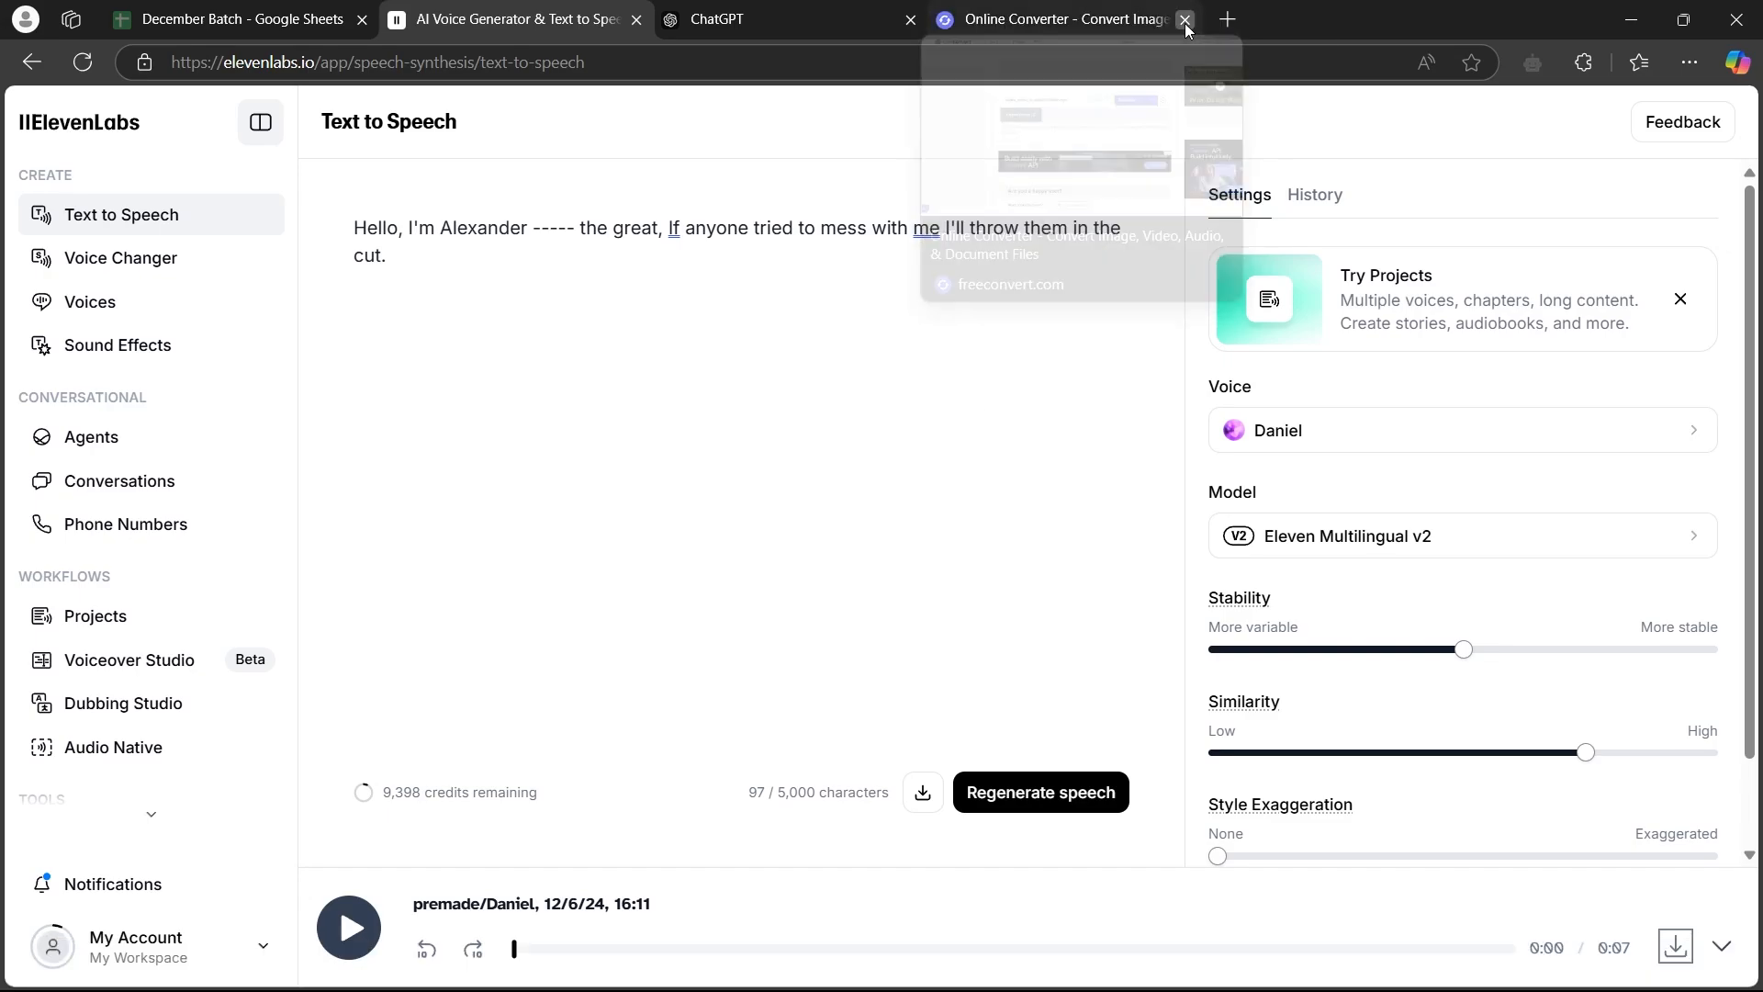
left_click(1185, 22)
mouse_move(1053, 989)
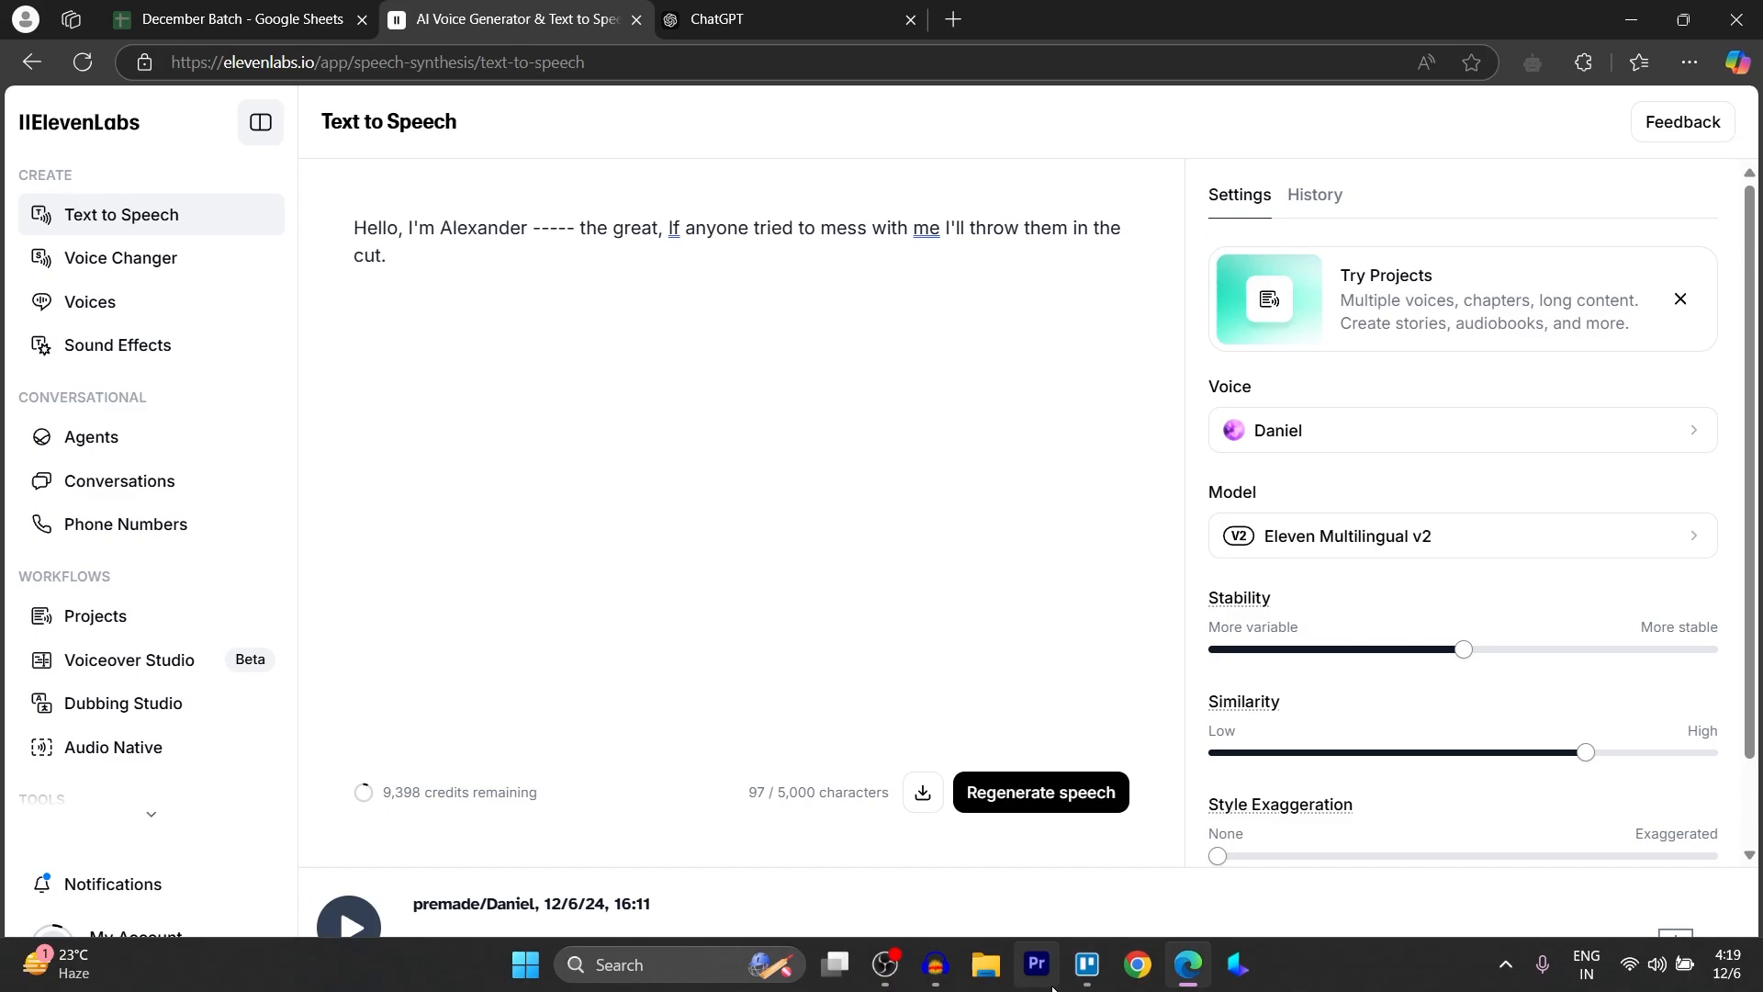